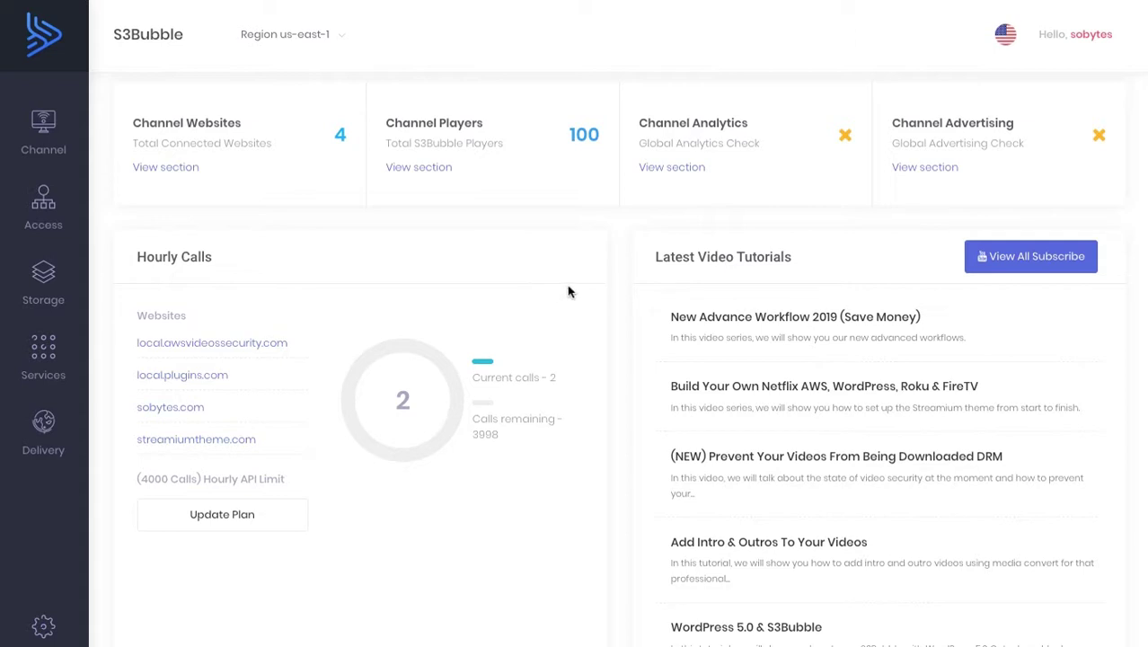
Go to Storage > S3 to list the account's S3 buckets.
click(244, 259)
mouse_move(43, 282)
click(148, 320)
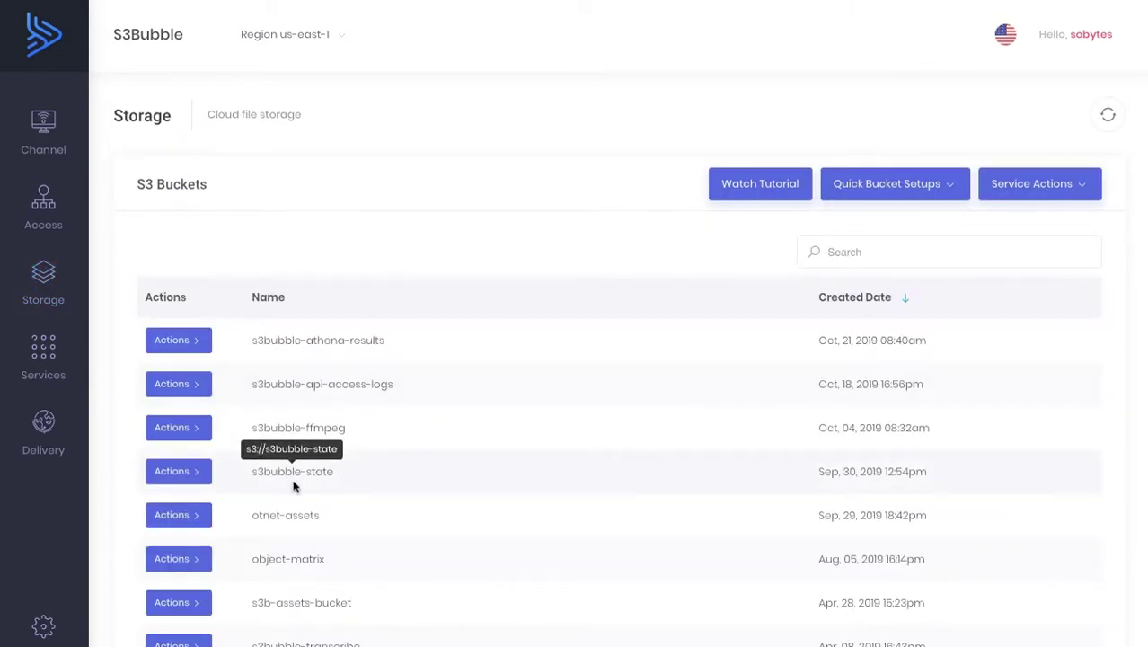
View the otnet-assets bucket and copy the paths of sample3.aac, tests.srt and watermark.png.
click(214, 515)
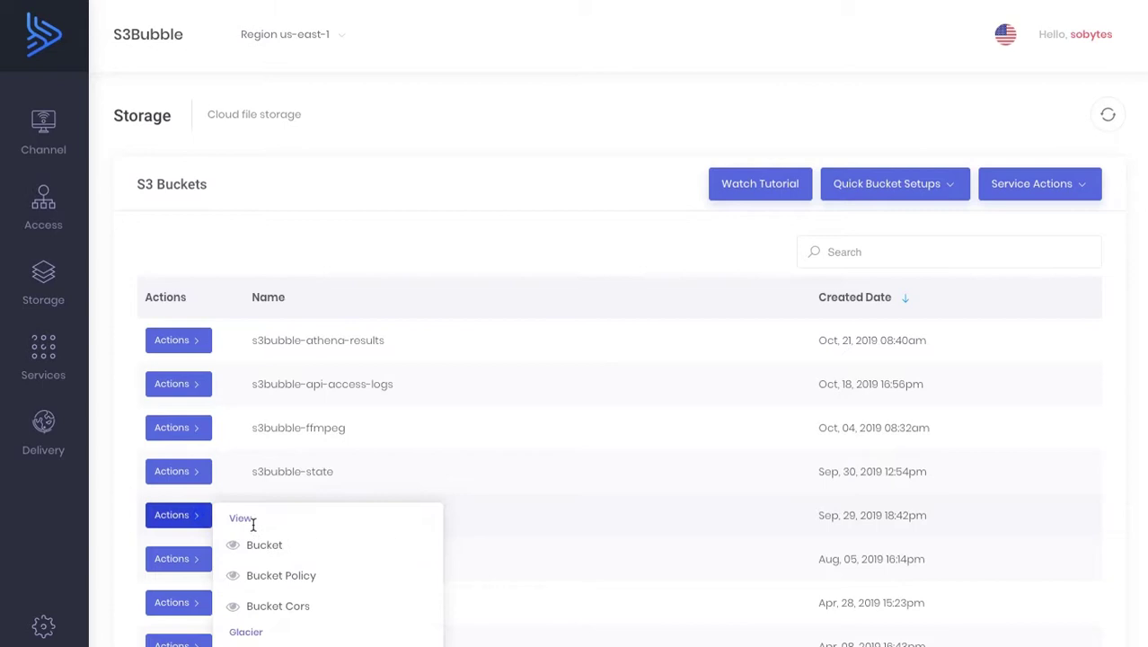
click(249, 519)
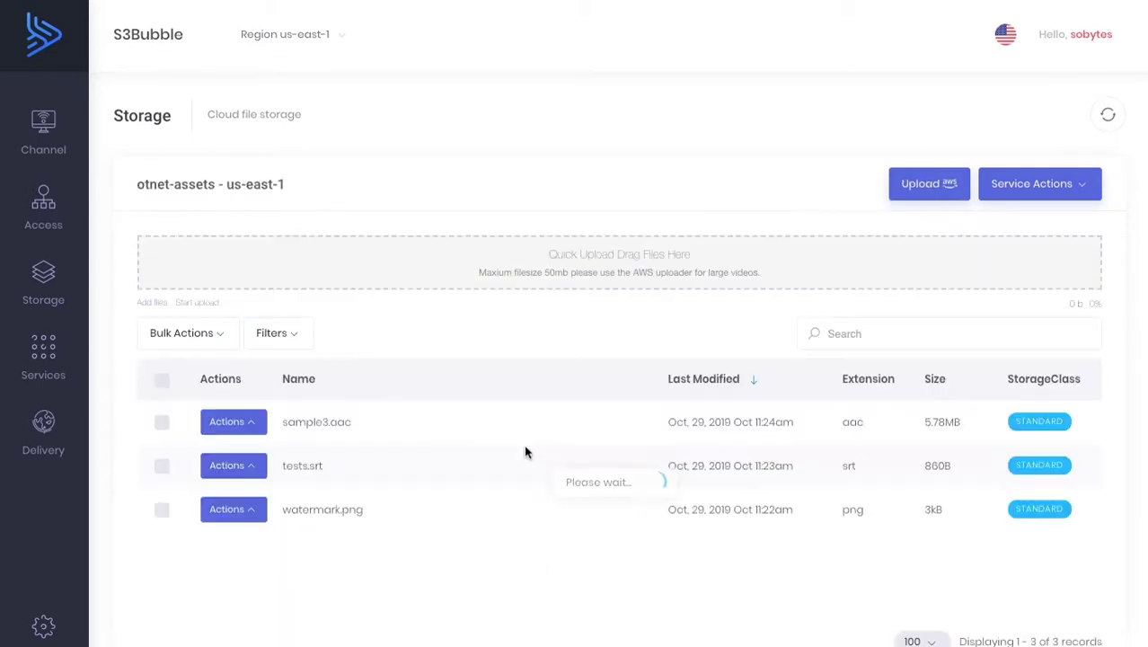
click(325, 422)
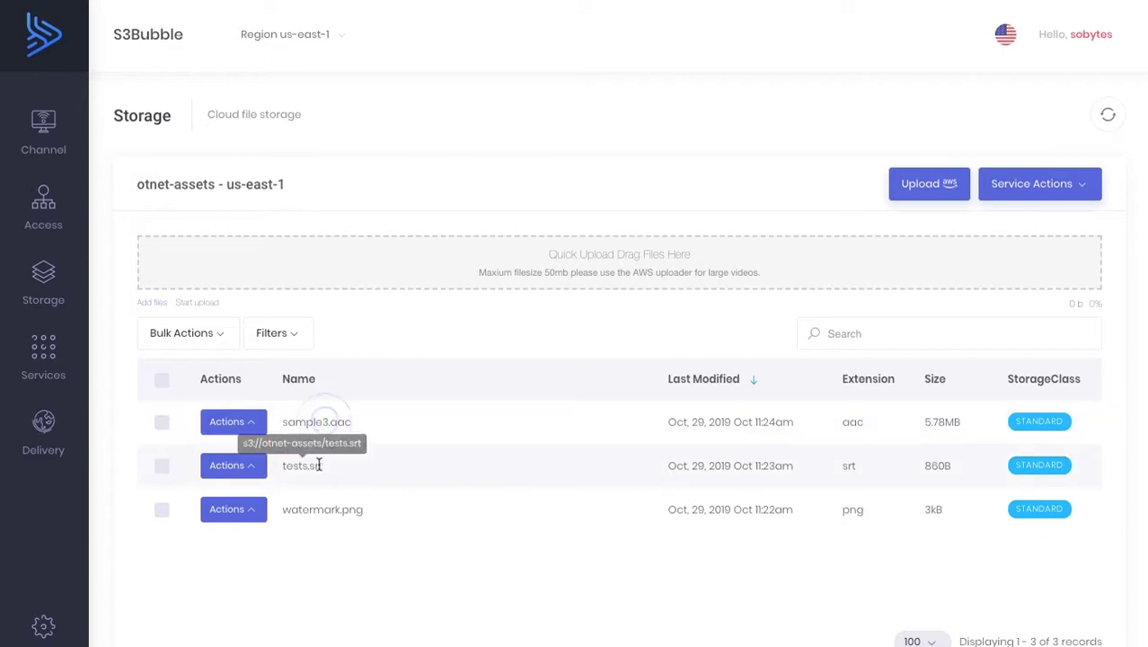
click(317, 466)
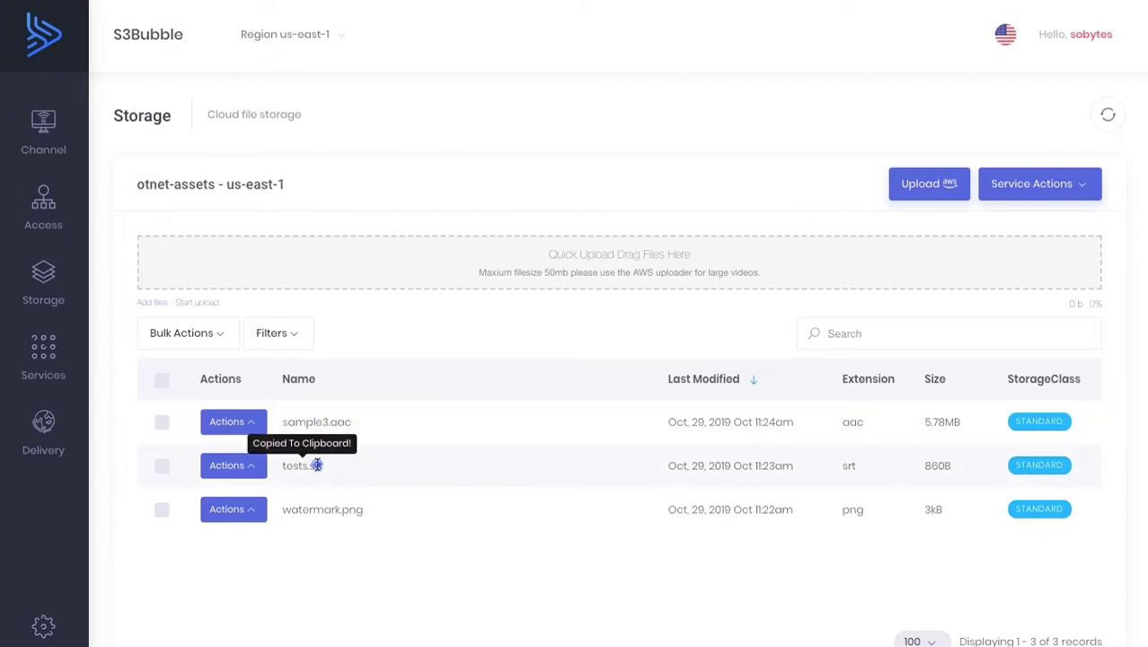
click(345, 510)
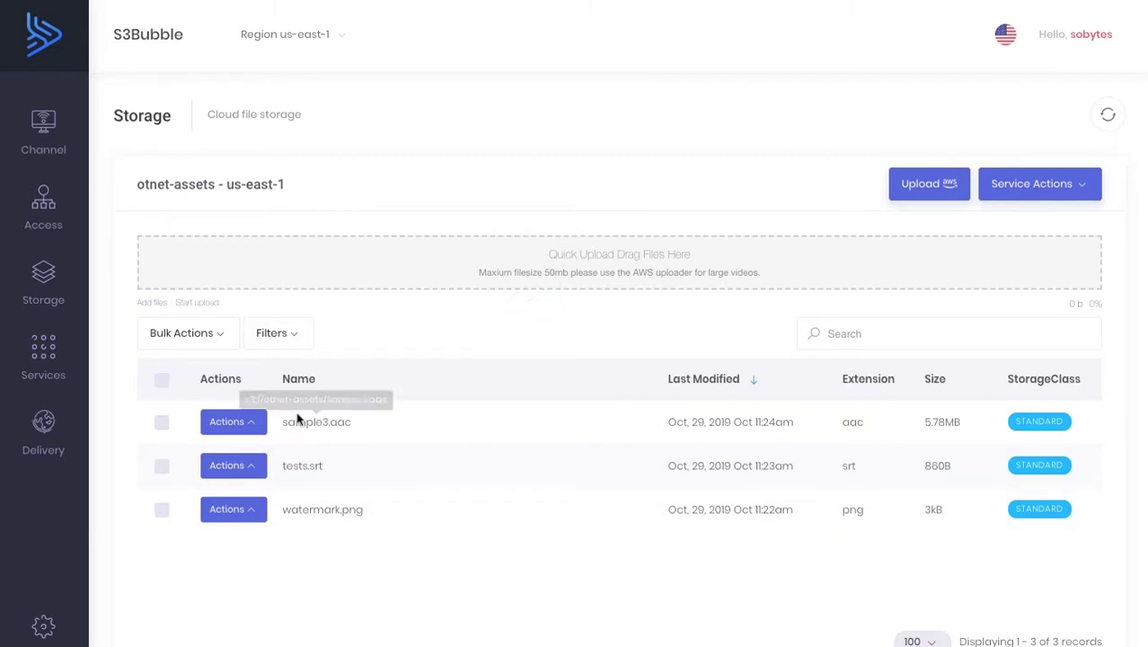
mouse_move(55, 303)
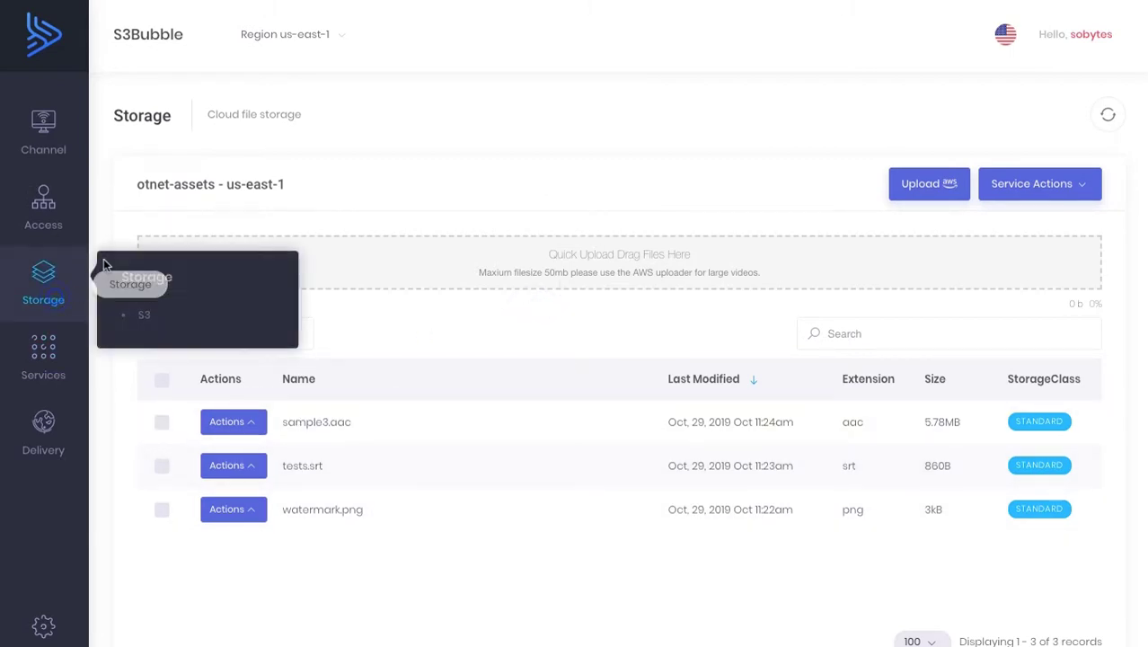
Return to the S3 bucket list and open the files in s3b-storage-bucket.
click(145, 316)
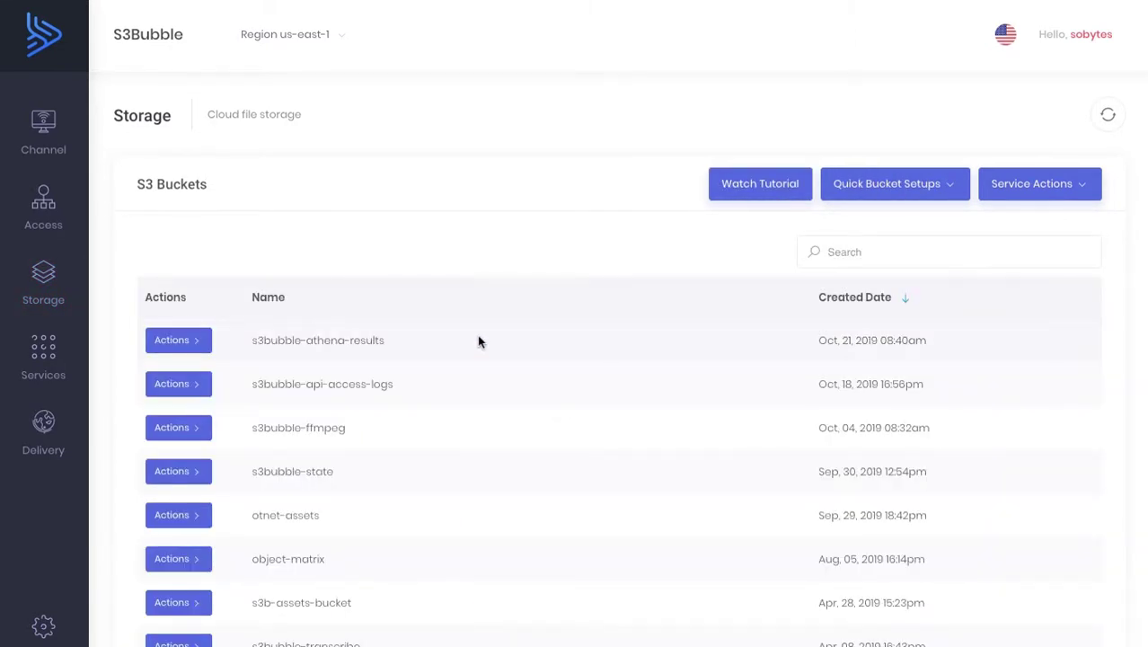
scroll(479, 341, down, 2)
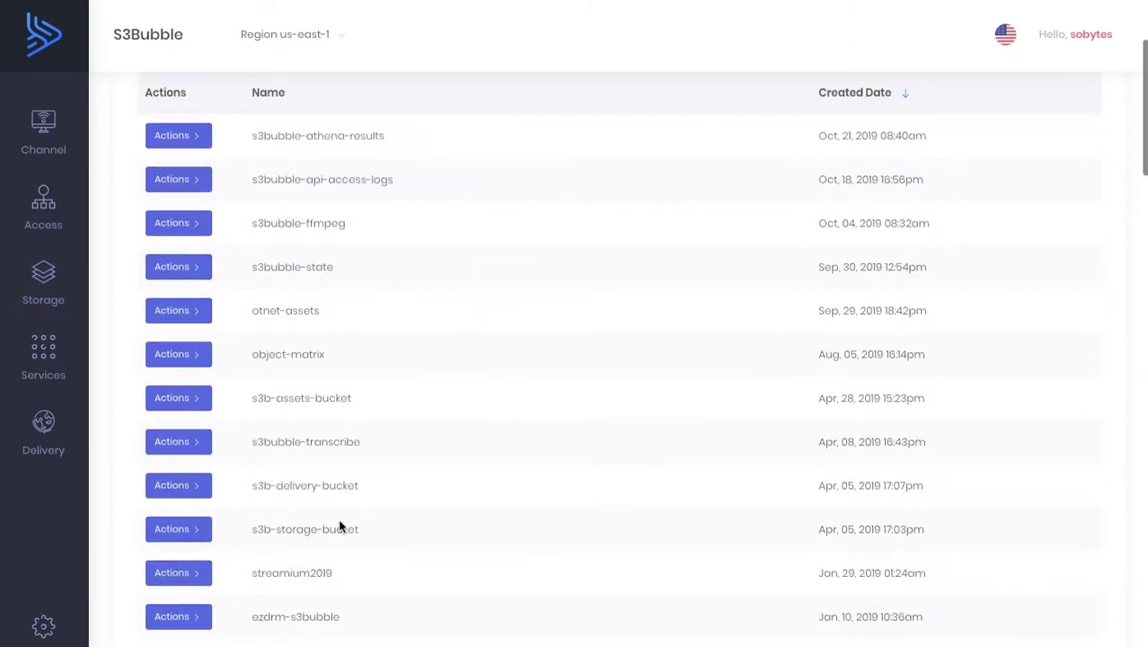
click(194, 537)
click(264, 559)
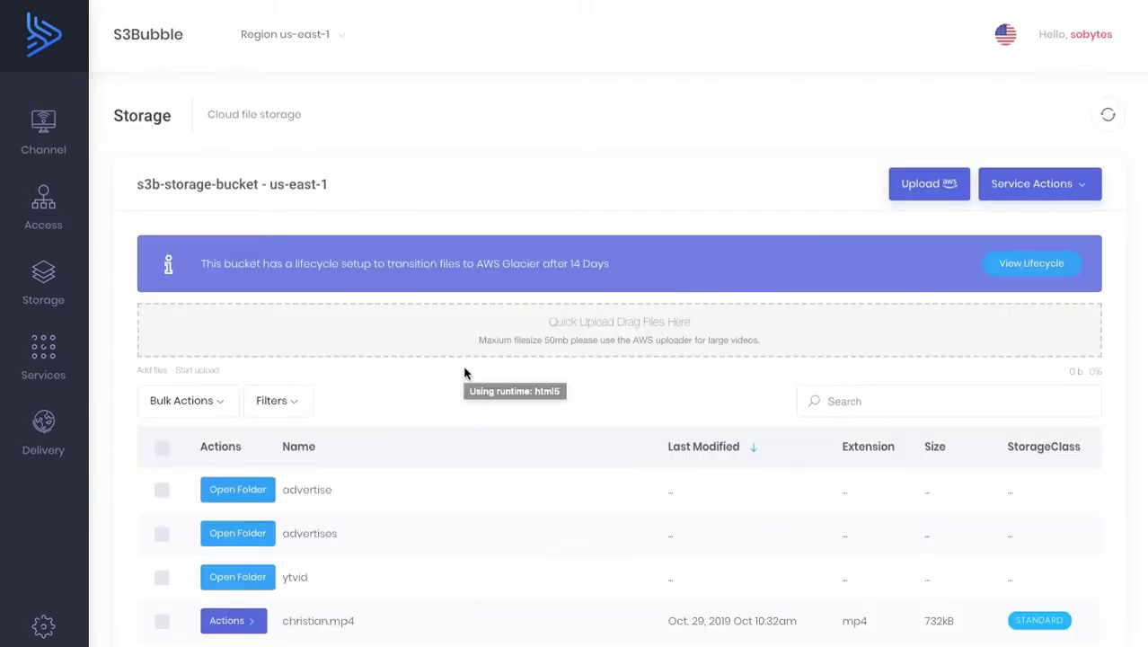
Quick-preview sintel_trailer.mp4, play it, then close the preview.
scroll(469, 374, down, 2)
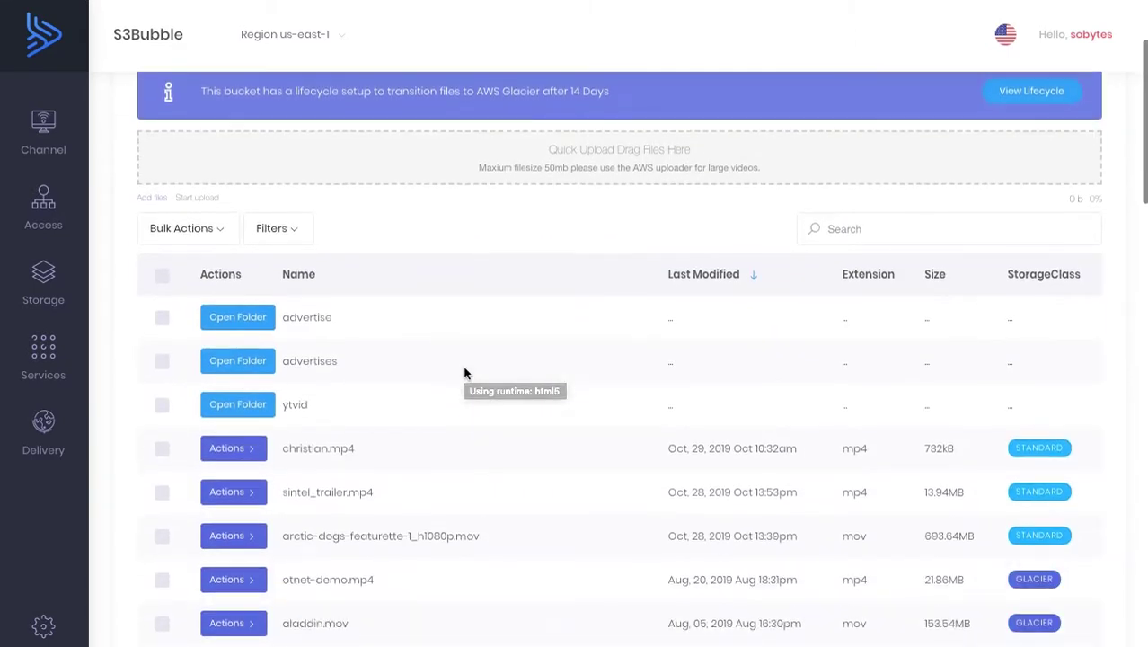
click(255, 504)
click(354, 521)
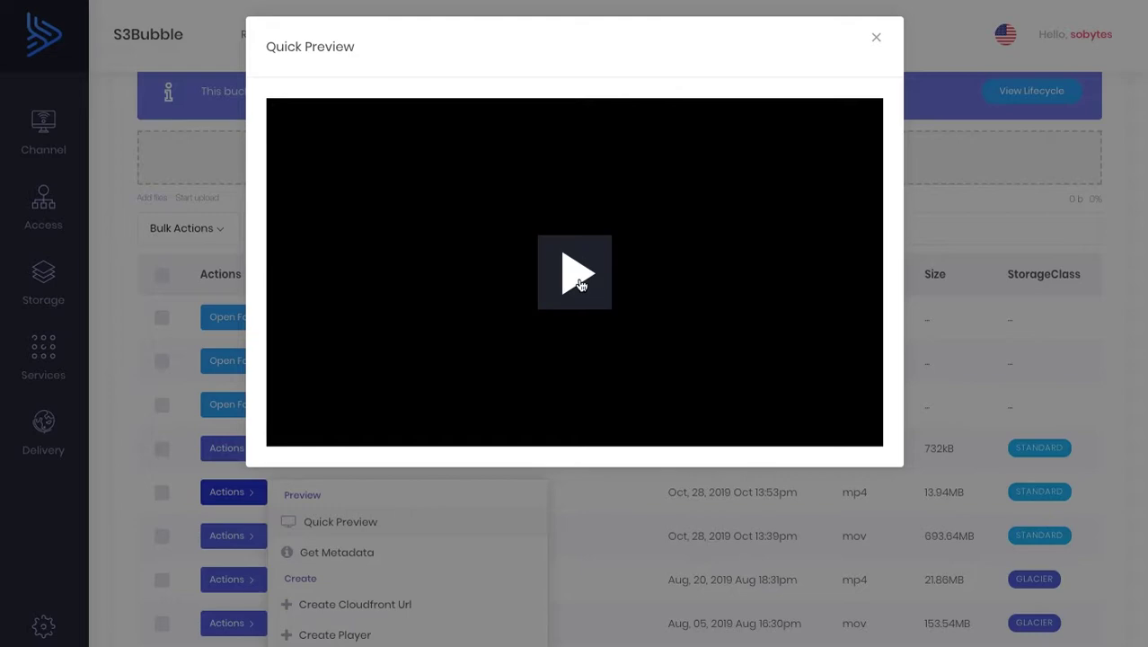
click(576, 288)
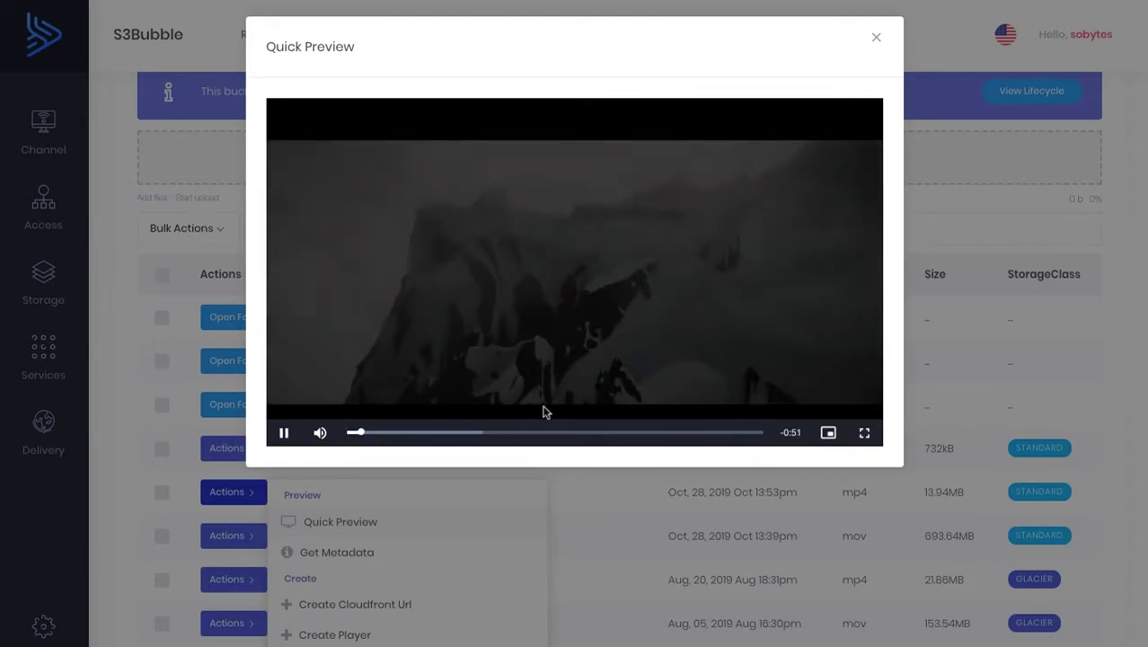
click(878, 40)
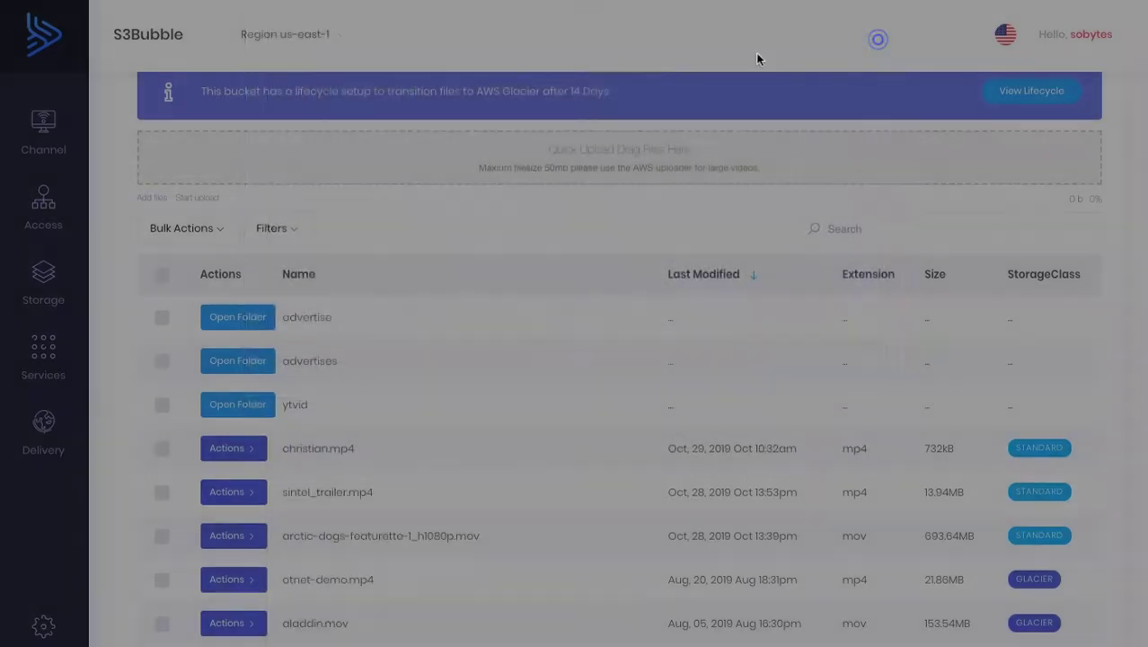
click(249, 494)
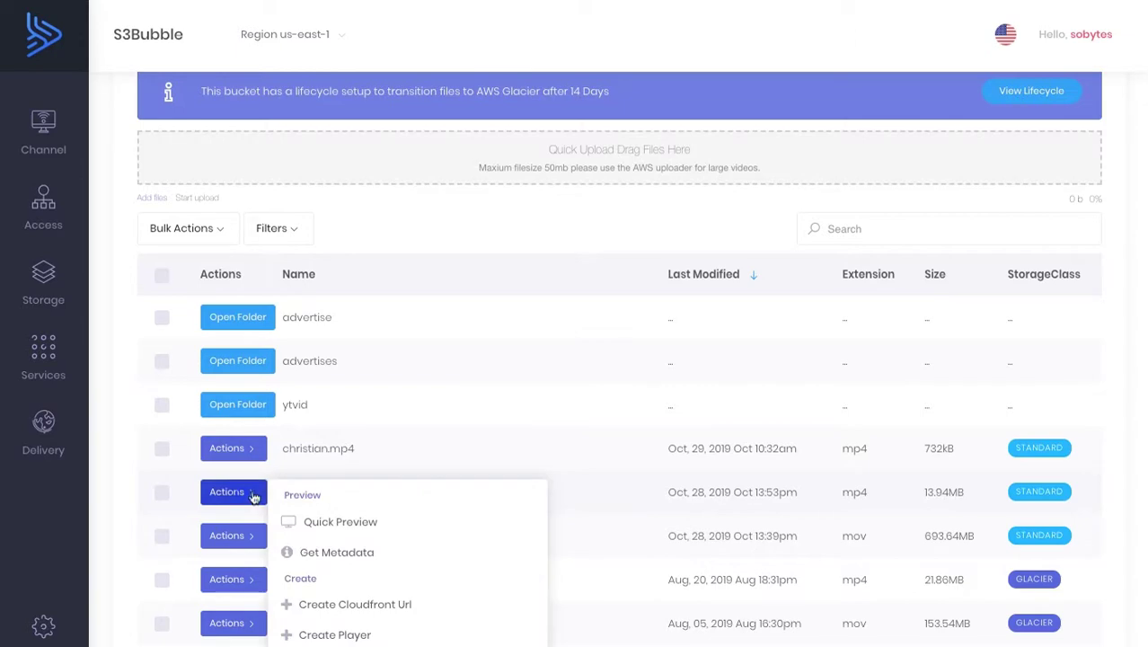
click(371, 564)
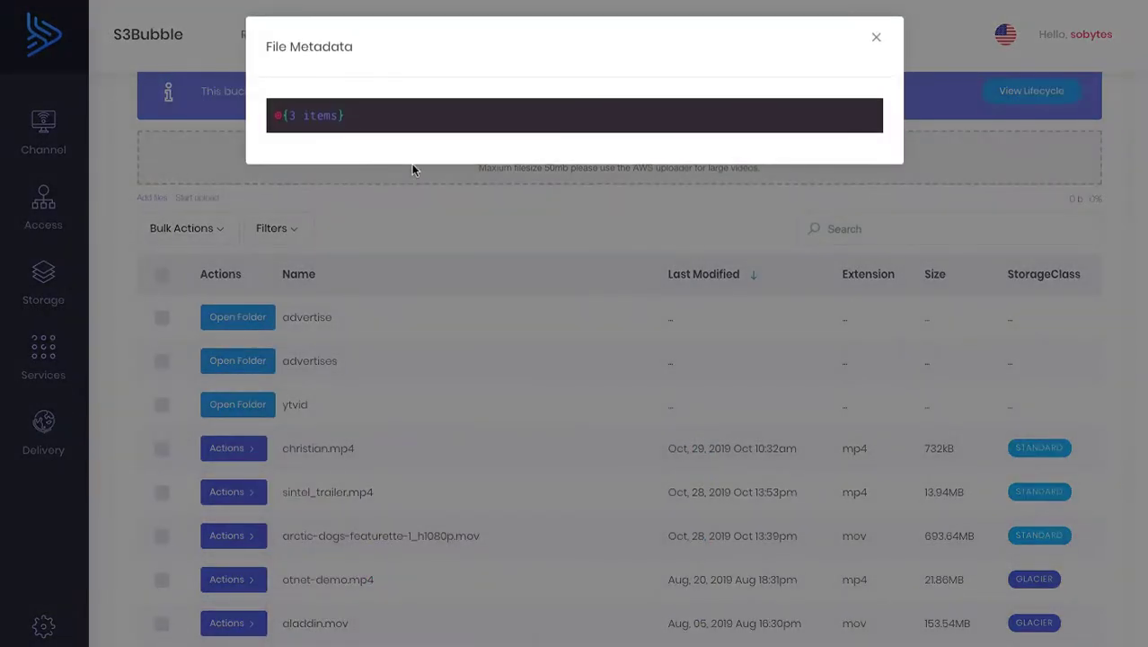
click(328, 129)
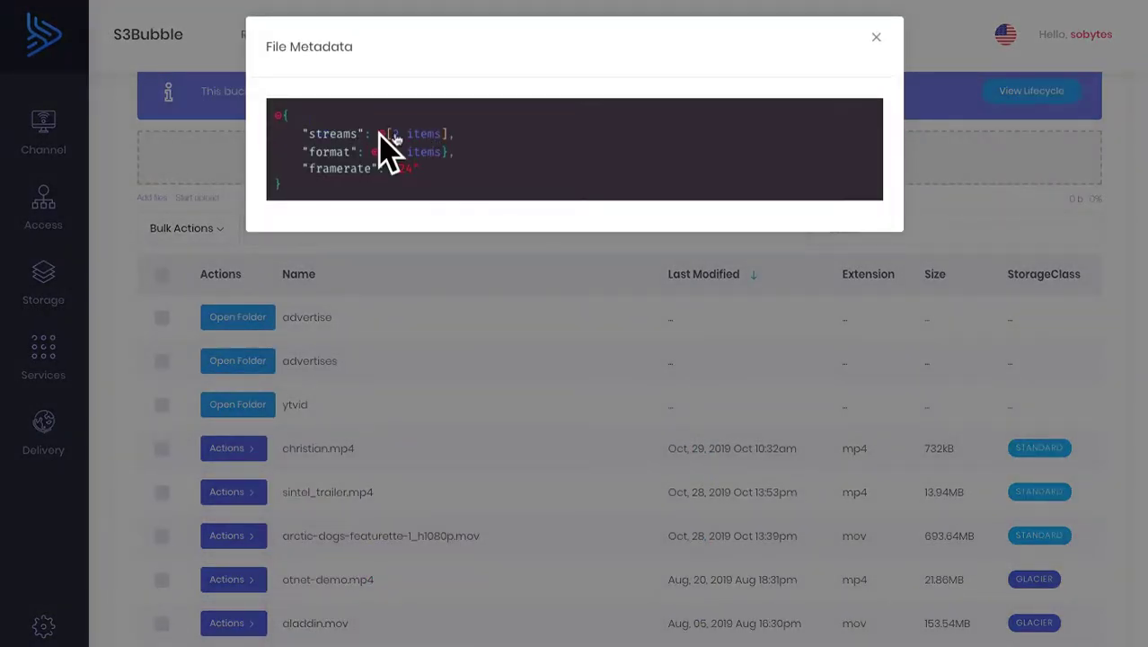
click(425, 139)
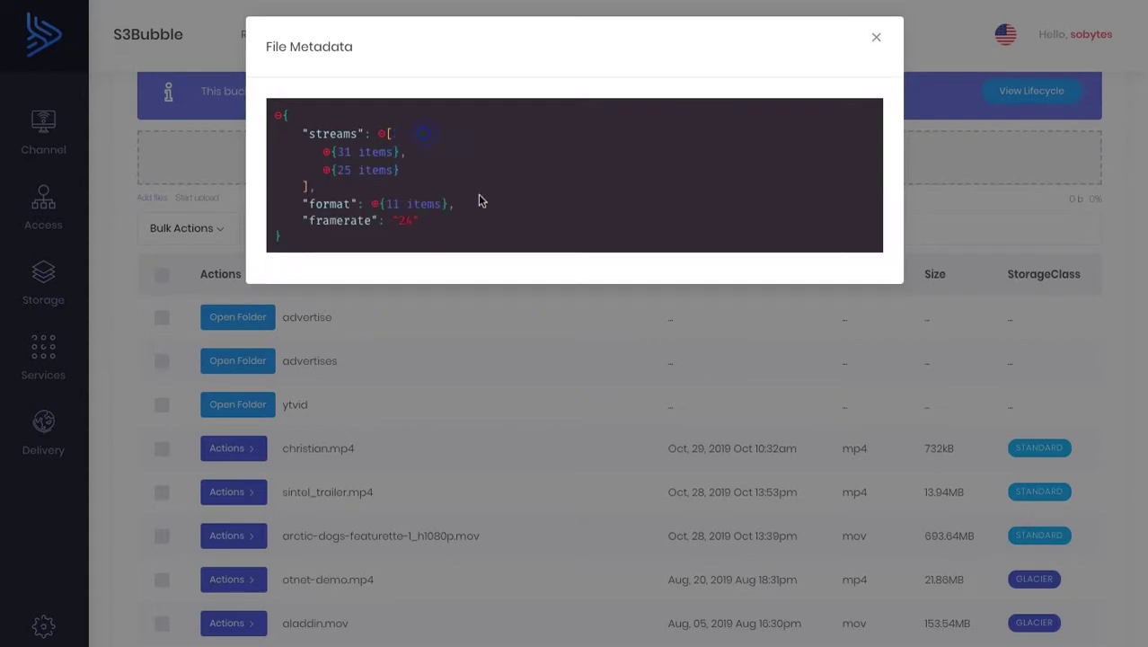
click(372, 154)
scroll(421, 516, down, 2)
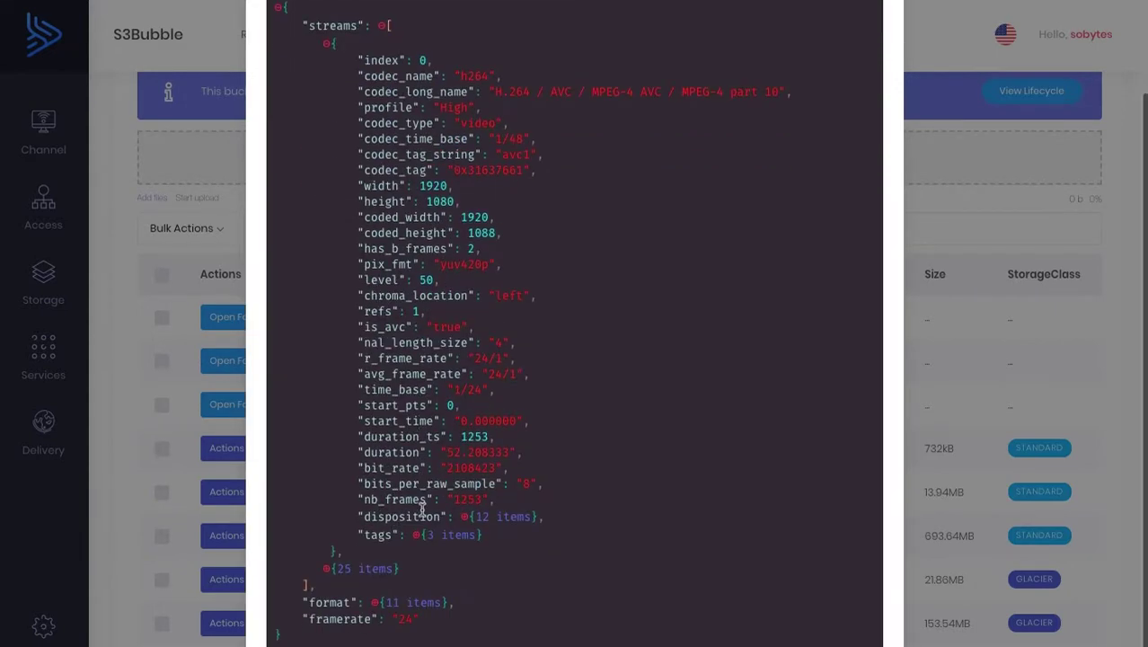
click(388, 576)
scroll(420, 449, down, 5)
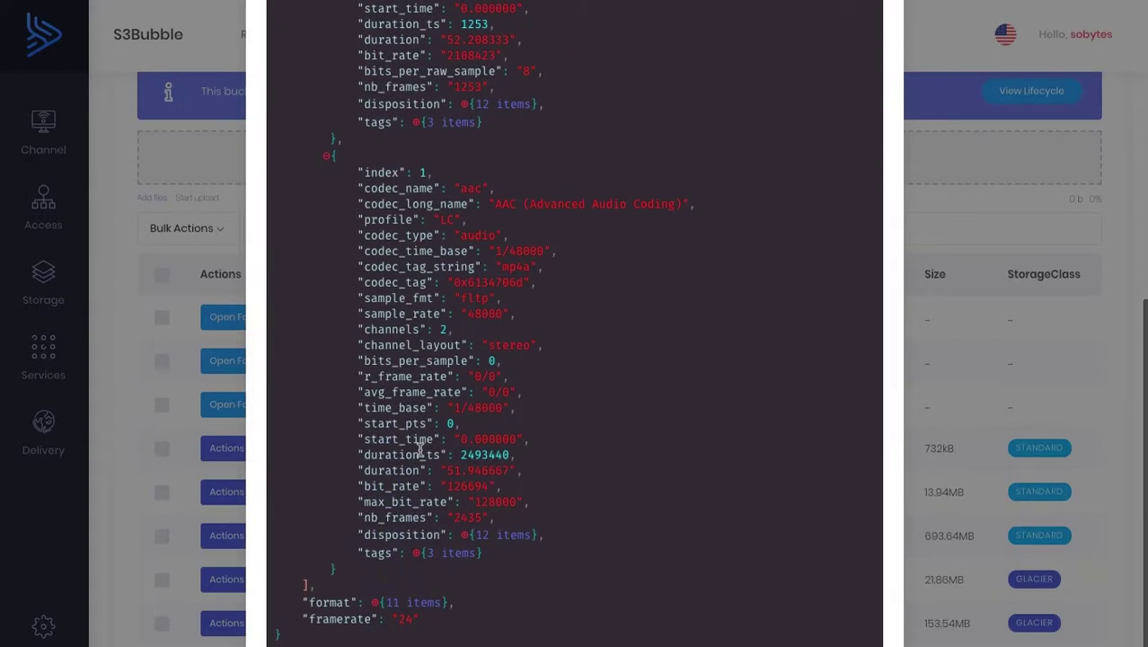
click(411, 602)
scroll(440, 557, down, 3)
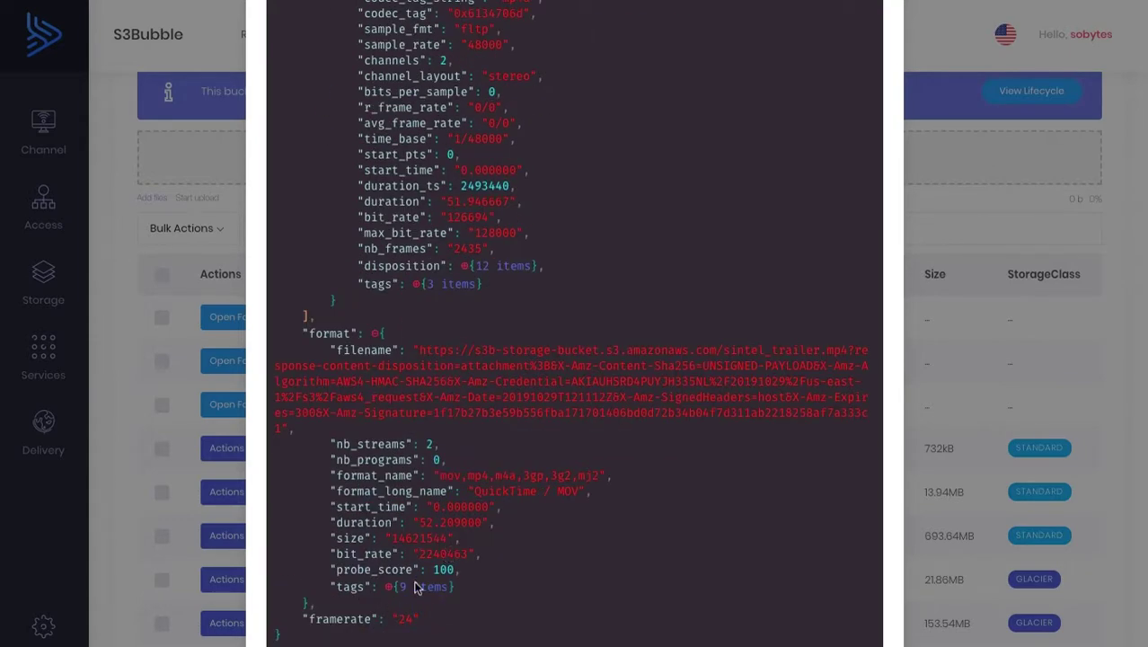
scroll(505, 505, up, 10)
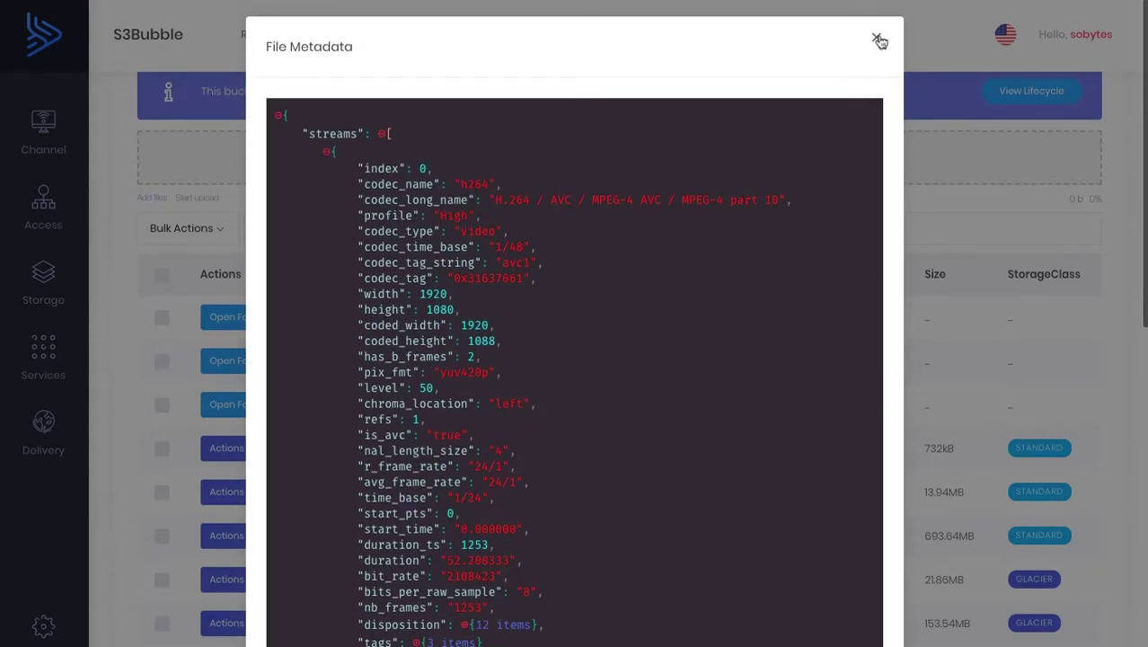
click(879, 41)
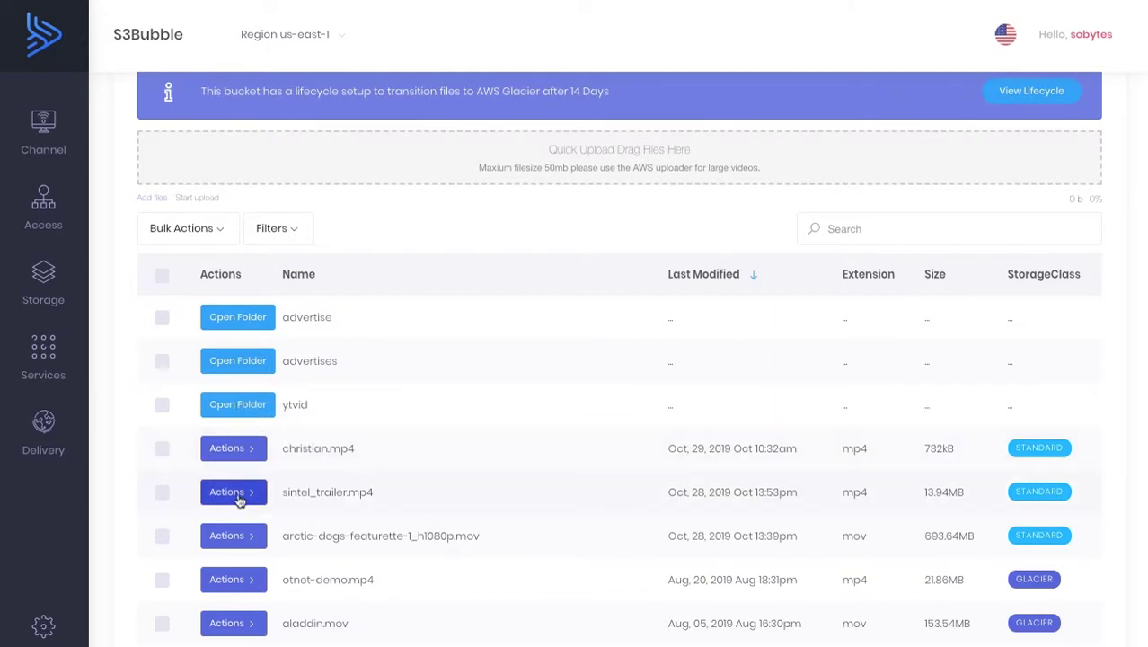
Launch the Media Convert Encoder on sintel_trailer.mp4 and confirm it as the master input.
click(239, 502)
scroll(372, 595, down, 1)
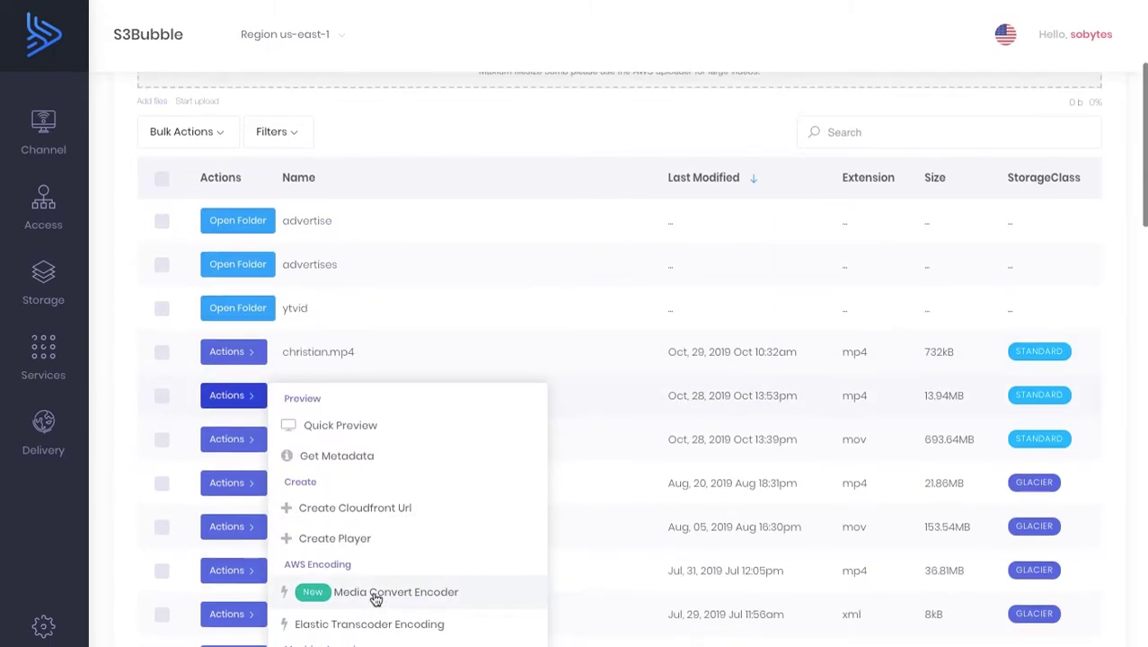
click(376, 593)
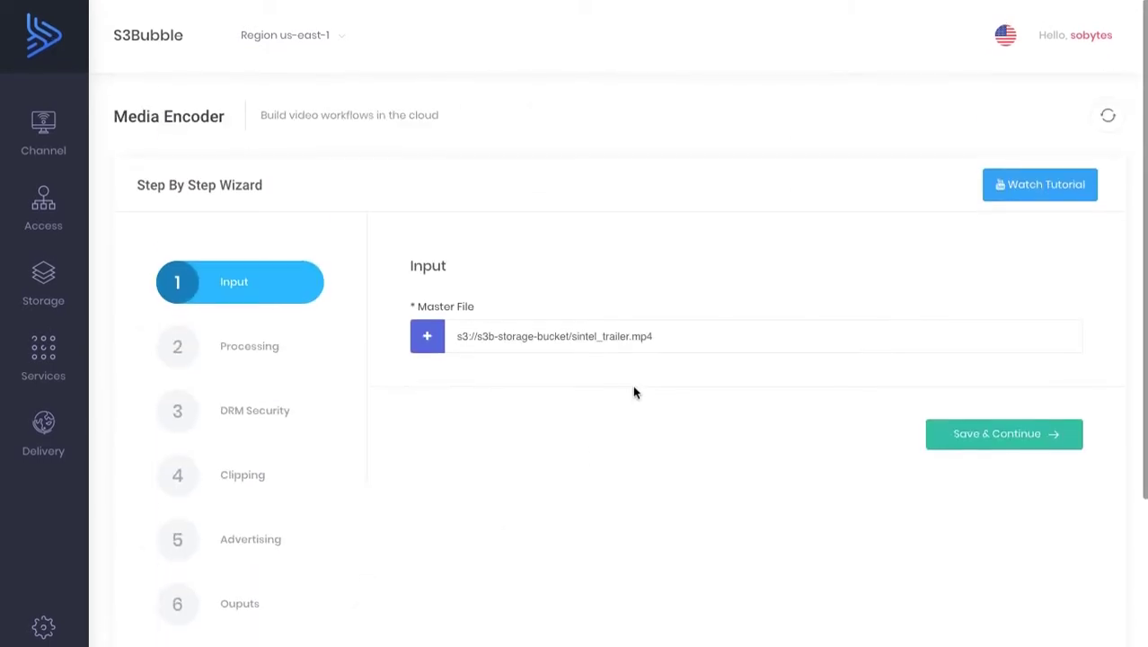
click(1008, 434)
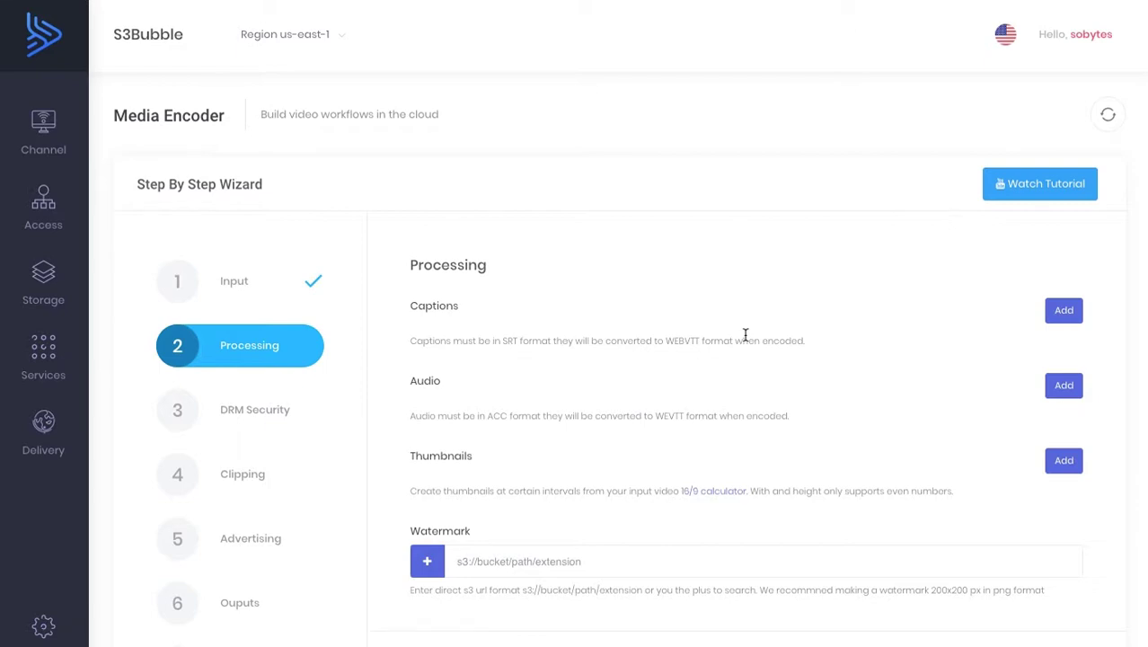
Add a caption track from the tests.srt path with language ENG, named 'Eng'.
click(1065, 312)
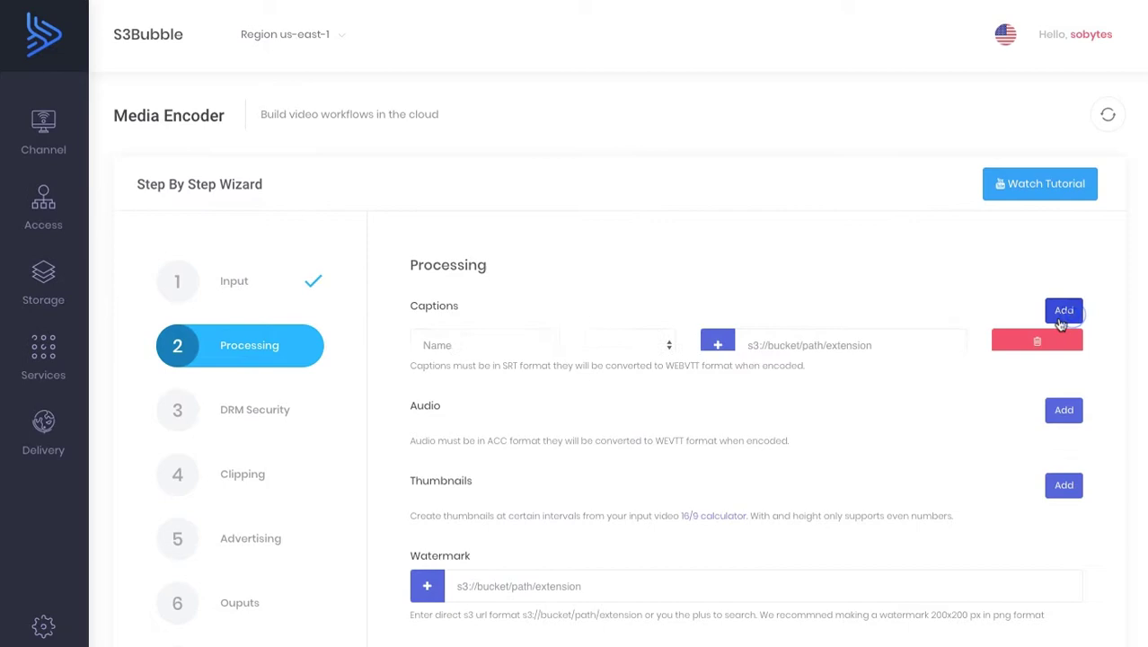
click(884, 348)
text(s3://otnet-assets/tests.srt)
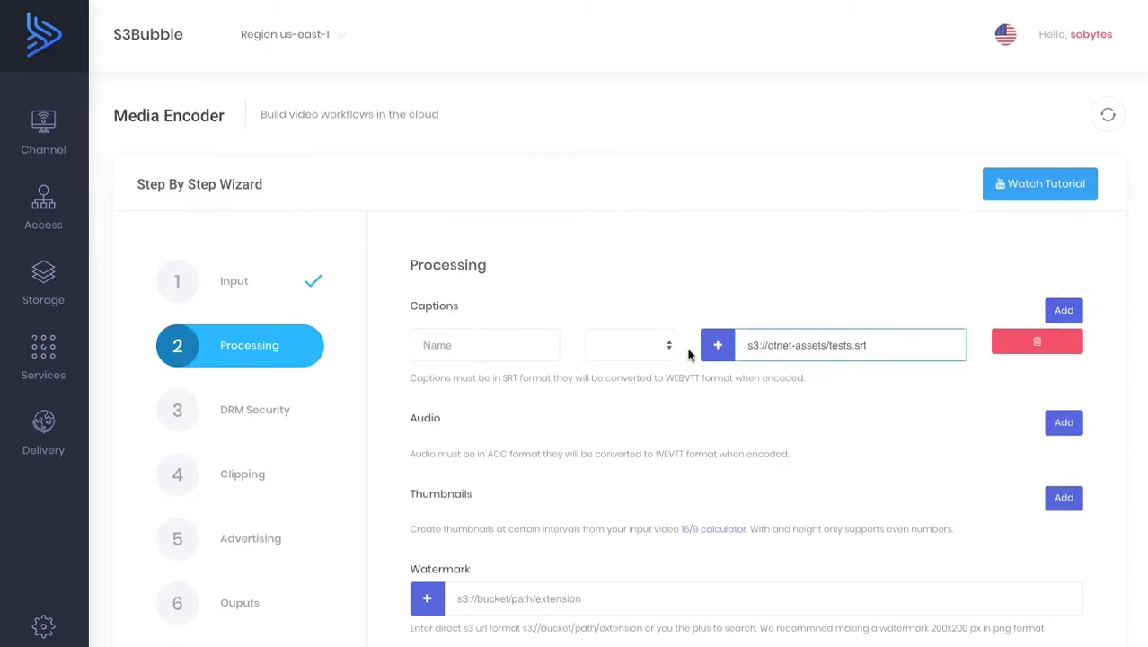
click(859, 345)
click(656, 346)
click(642, 346)
click(485, 345)
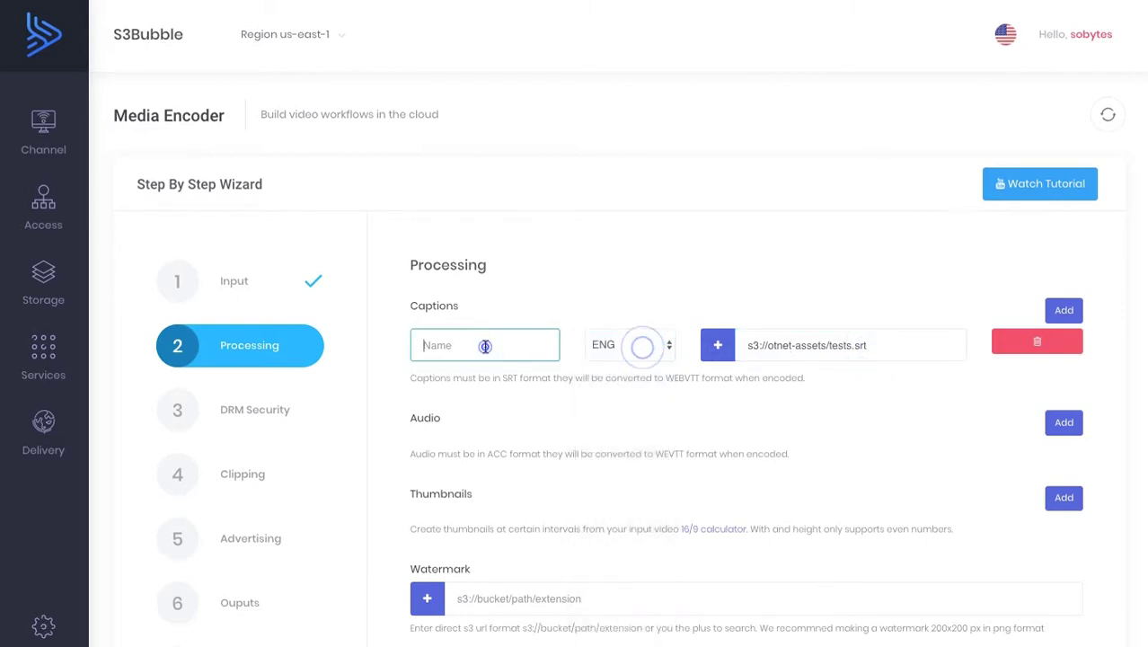
text(English)
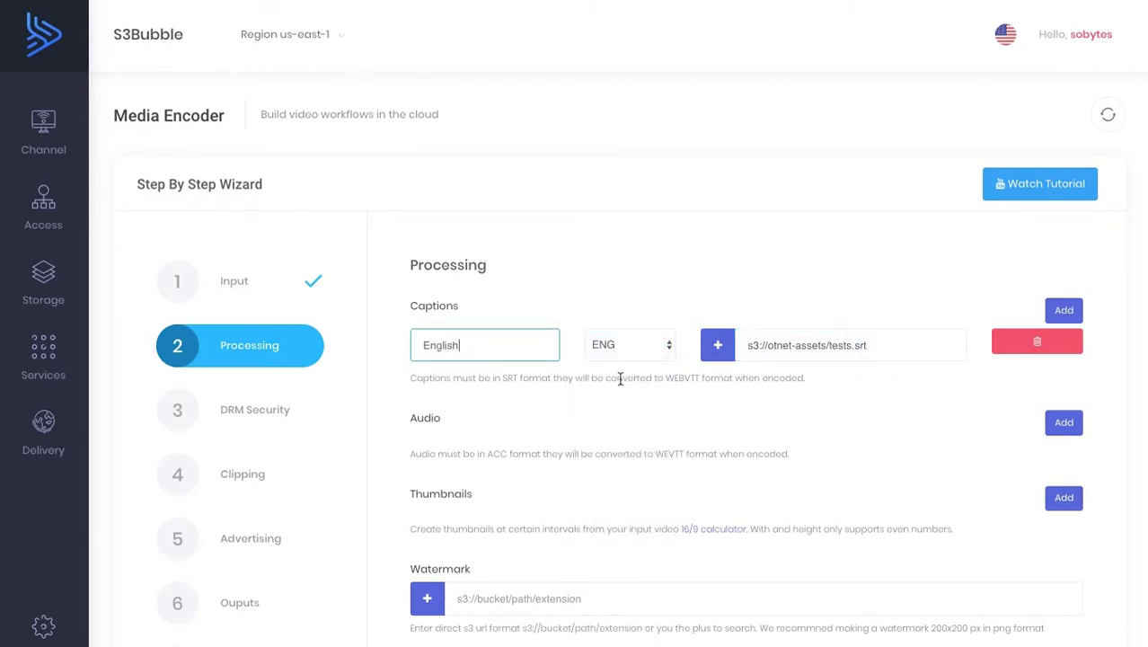
key(Tab)
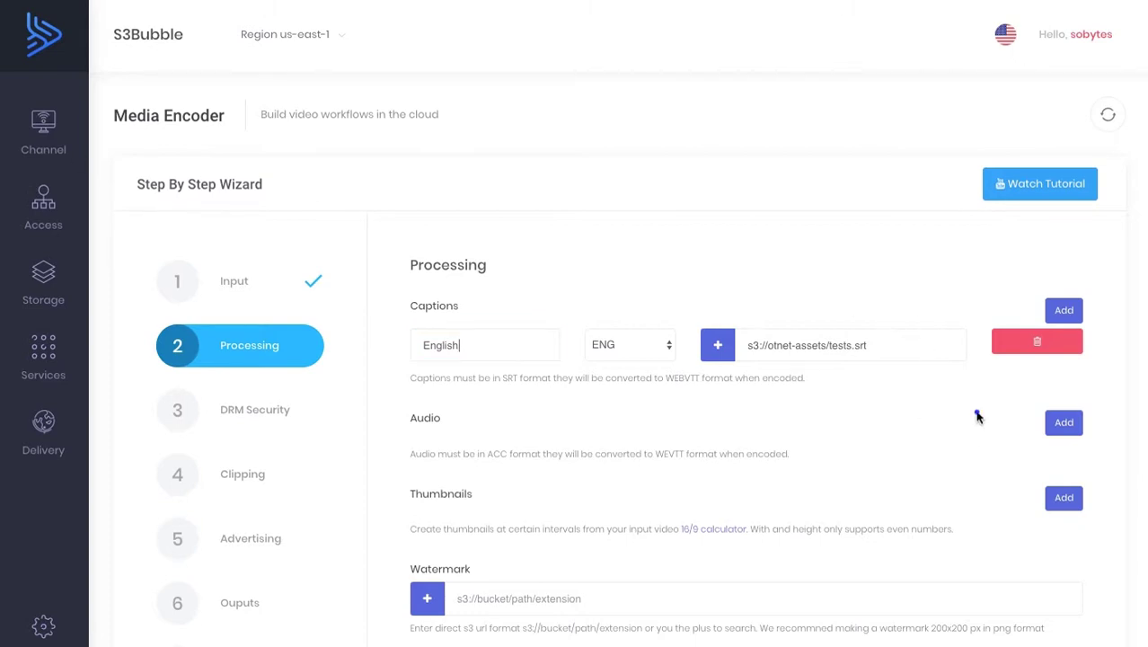
Add an audio track from the sample3.aac path with language SPA, named 'Sp'.
click(1065, 423)
click(818, 457)
text(s3://otnet-assets/sample3.aac)
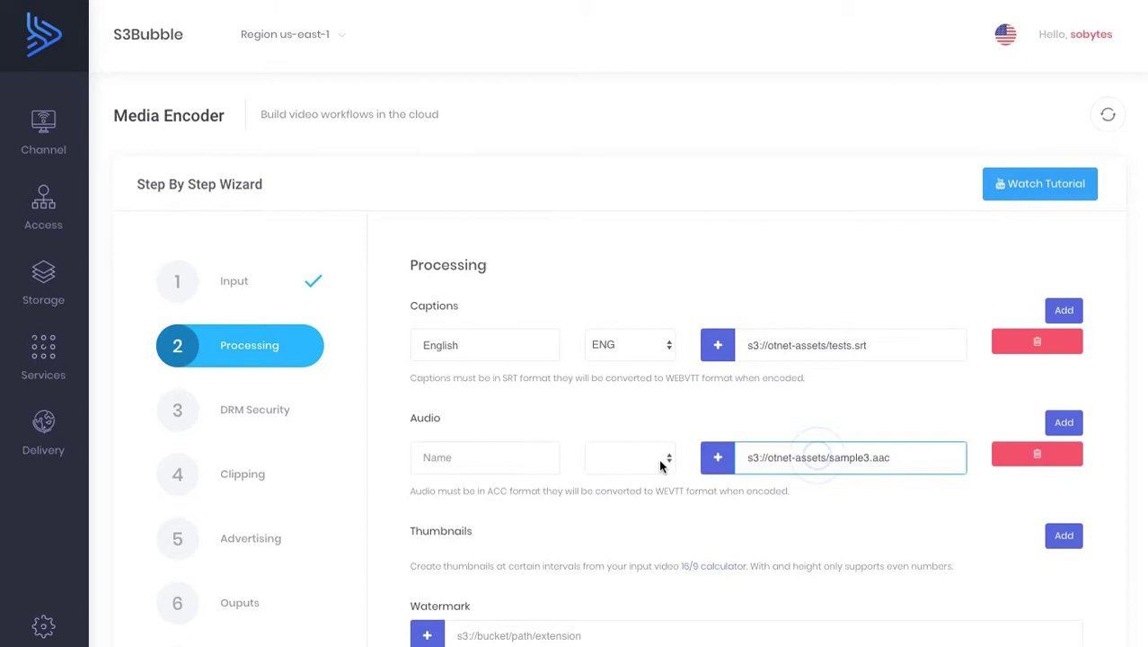
click(665, 457)
click(628, 469)
click(512, 463)
text(Spainish)
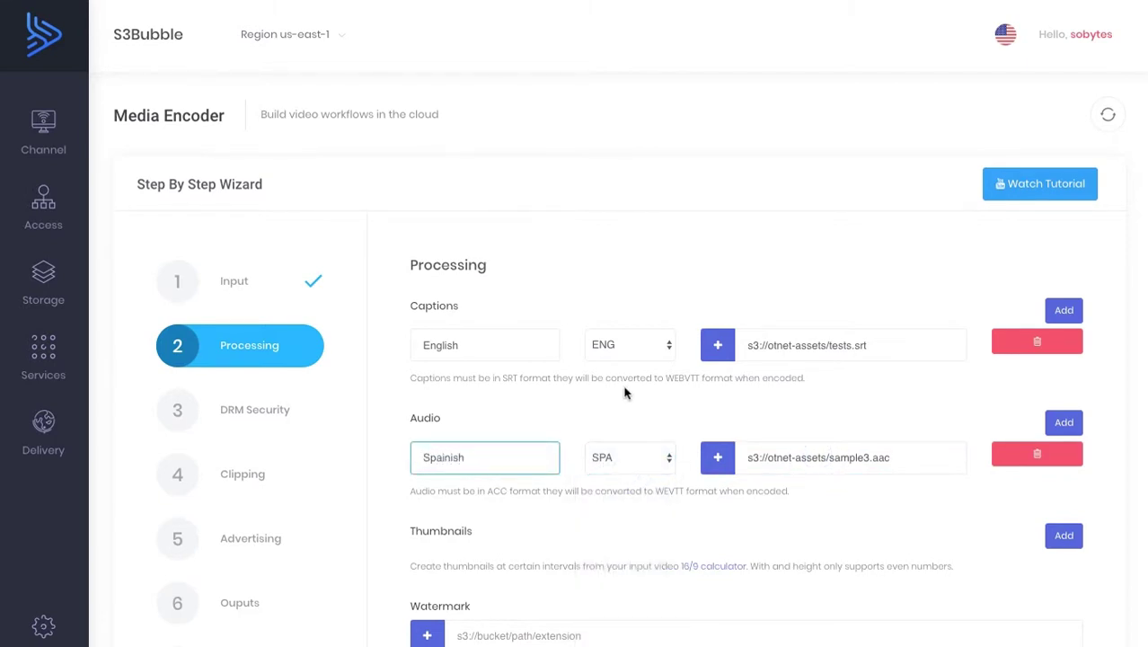
scroll(625, 392, down, 3)
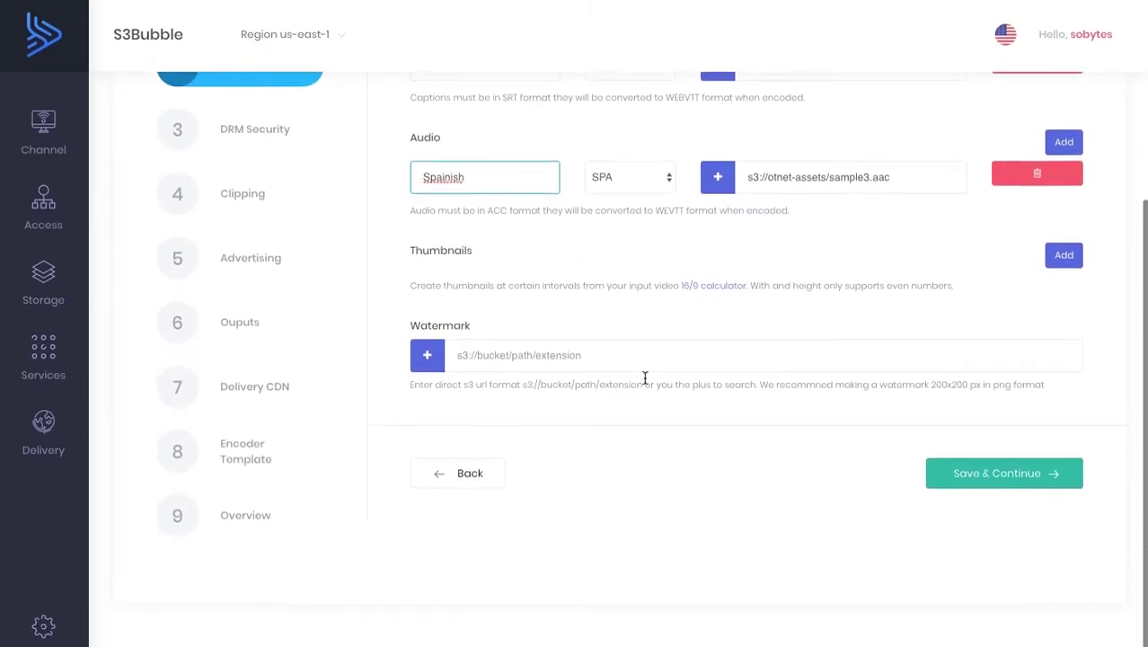
scroll(640, 379, up, 1)
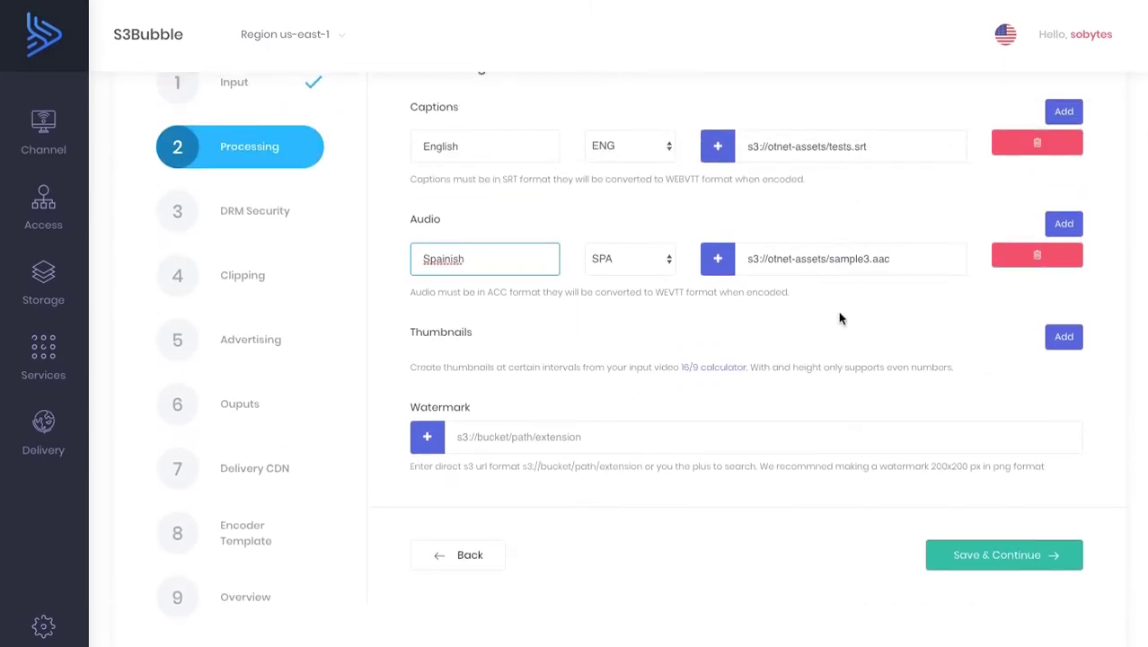
scroll(798, 179, up, 1)
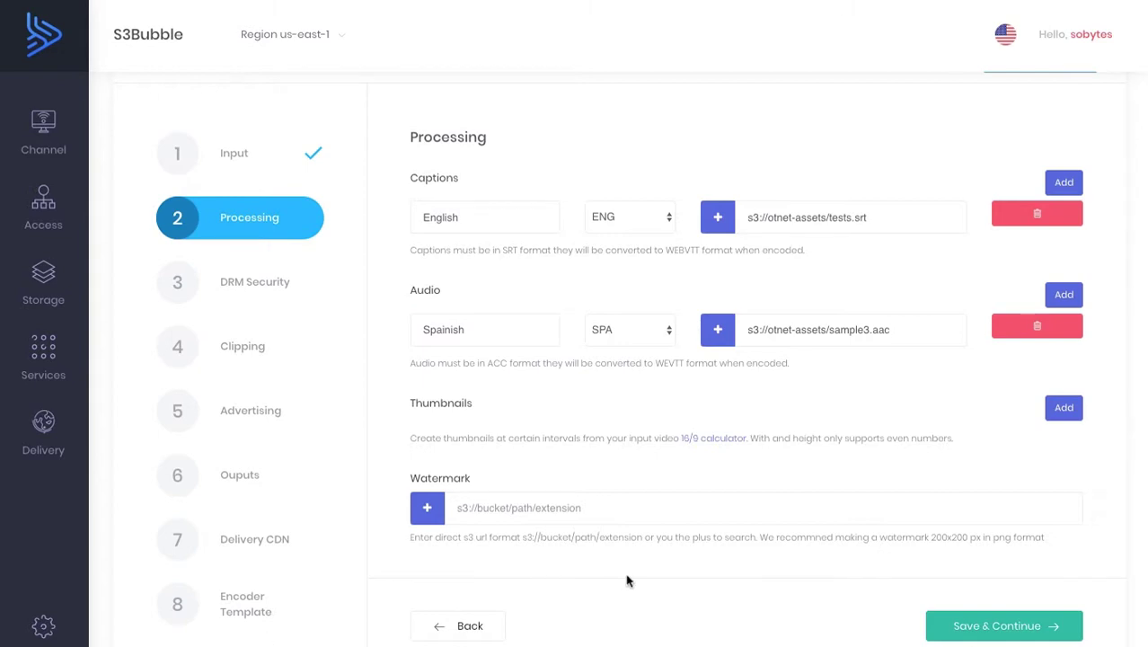
Set the watermark to the watermark.png path and save the processing settings.
click(521, 510)
text(s3://otnet-assets/watermark.png)
click(612, 469)
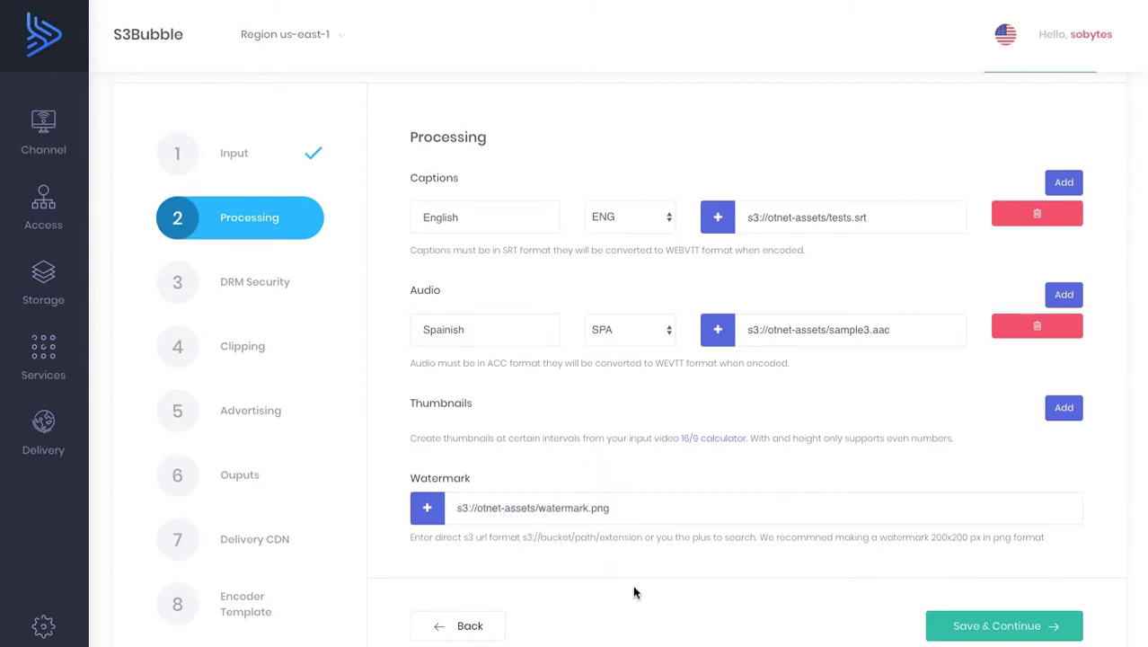
click(988, 625)
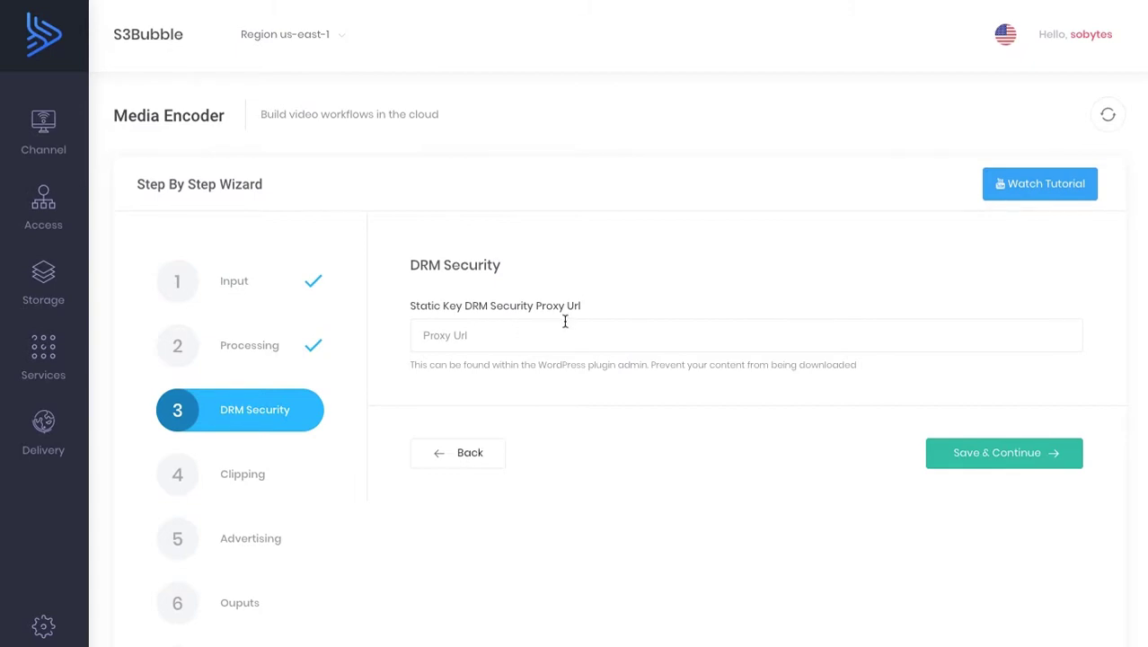
Skip DRM security, then play the clipping preview and scrub to about two seconds in.
click(921, 466)
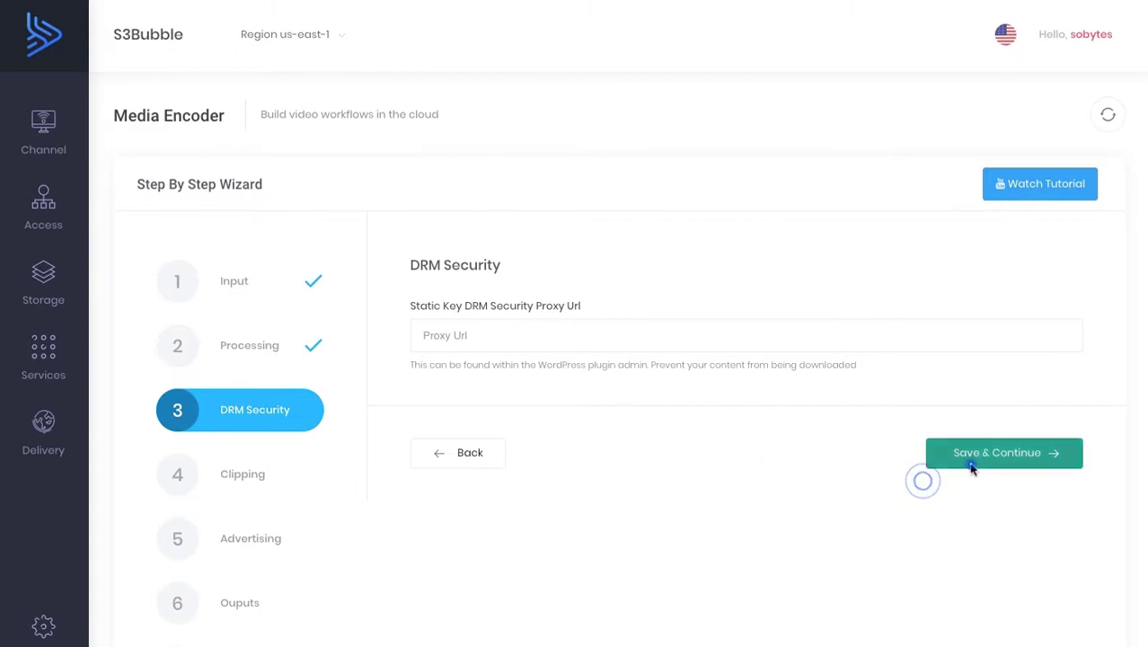
scroll(969, 467, down, 2)
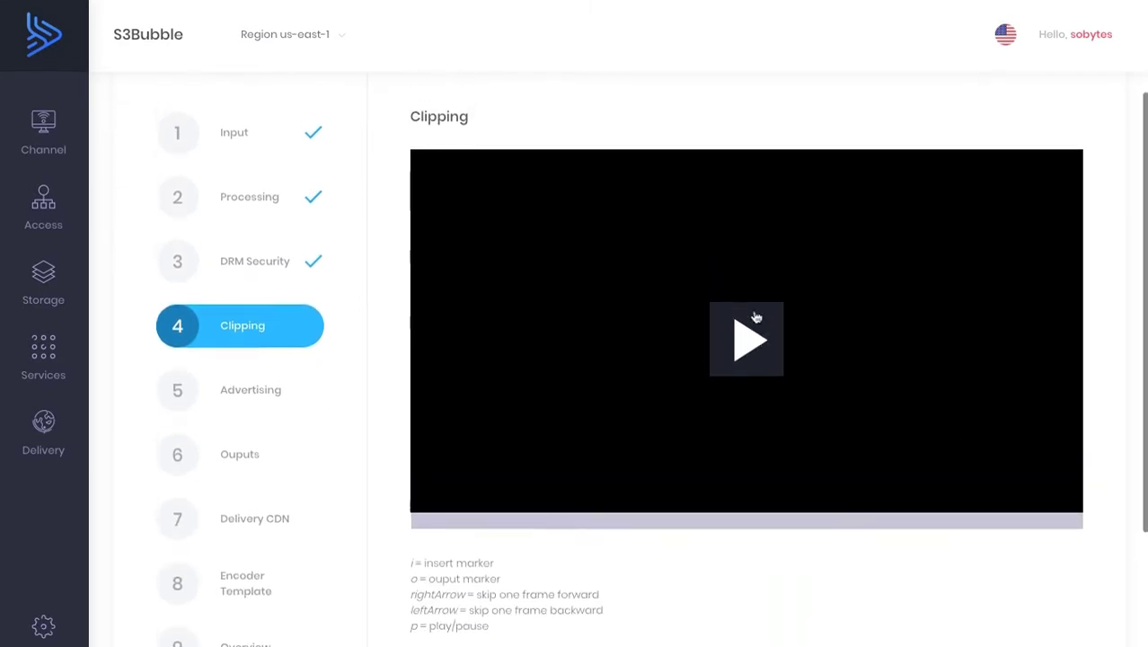
click(752, 307)
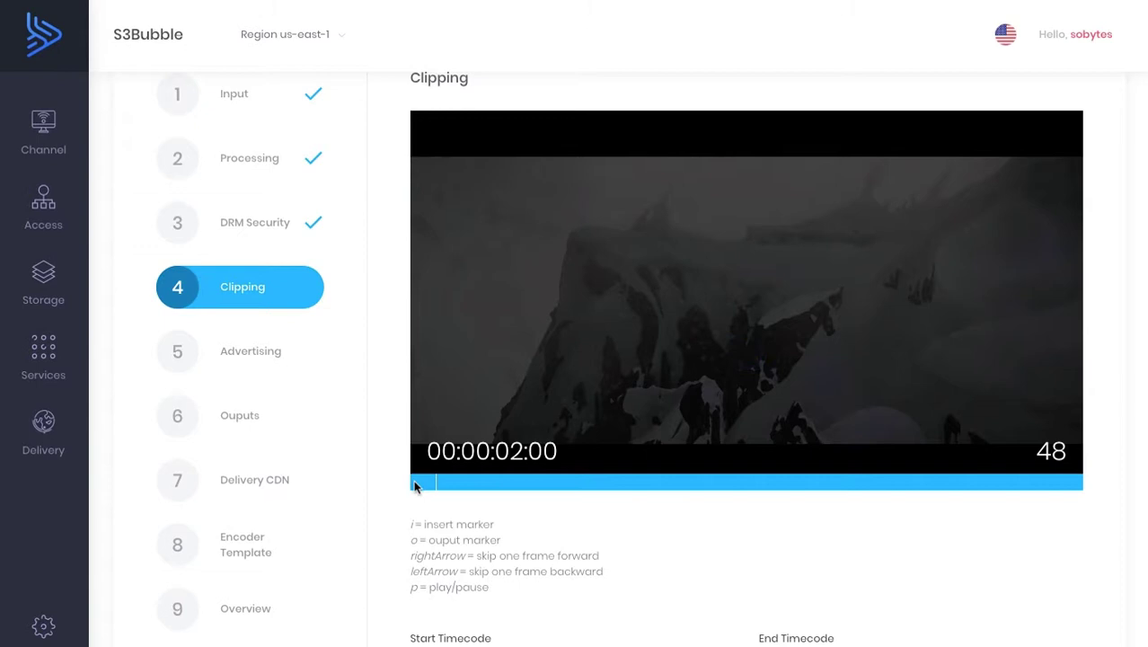
drag(414, 485, 436, 481)
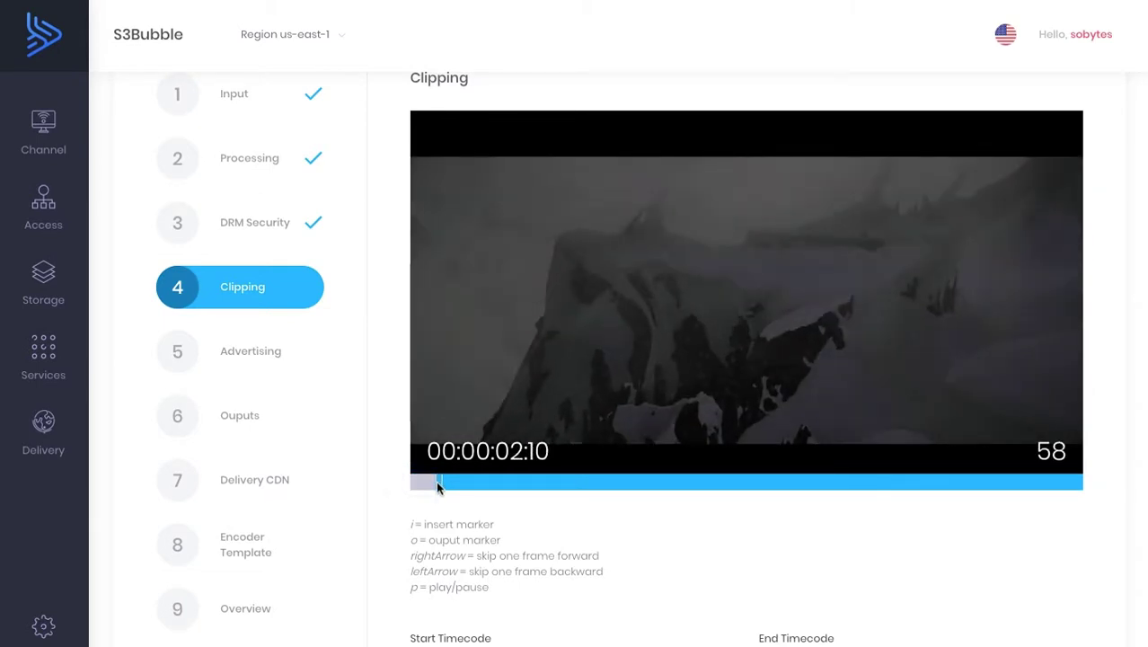
Scrub to around 41 seconds, step frames forward, and mark the clip end at 00:00:41:16.
scroll(438, 484, down, 1)
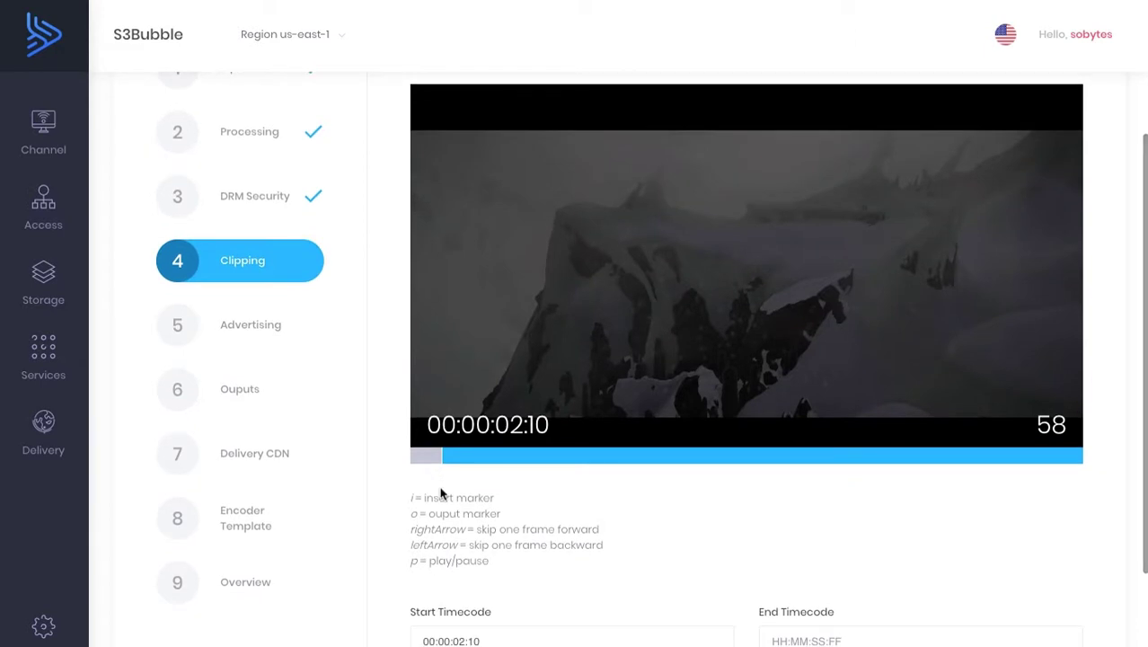
drag(1074, 456, 943, 459)
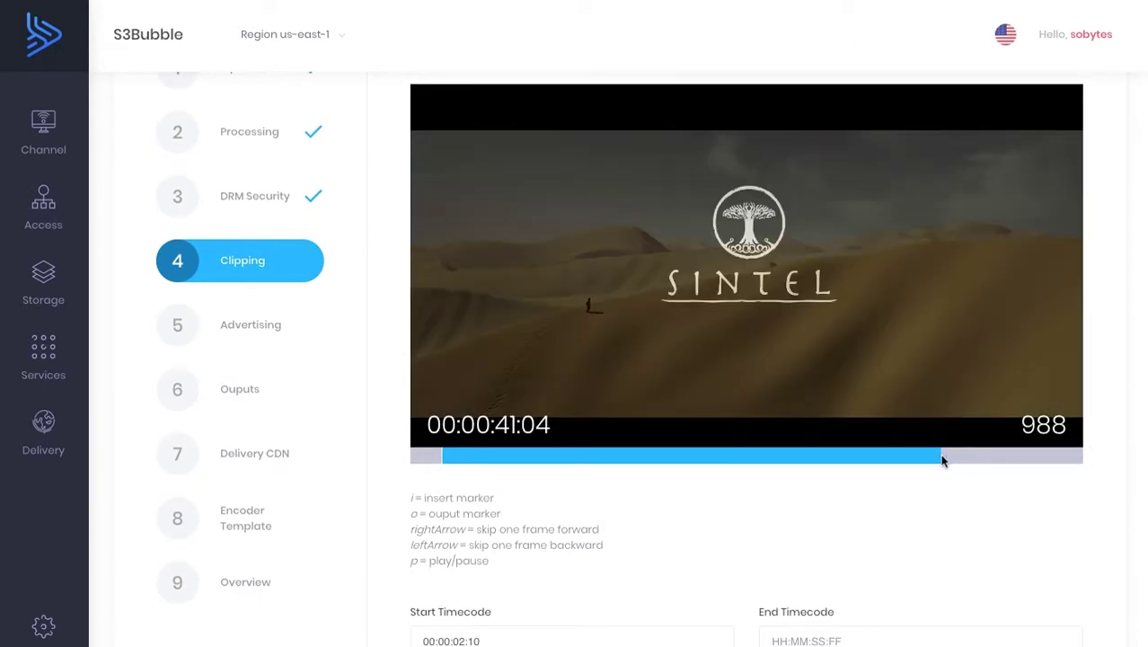
key(Right)
key(Right)
key(Right)
key(Right)
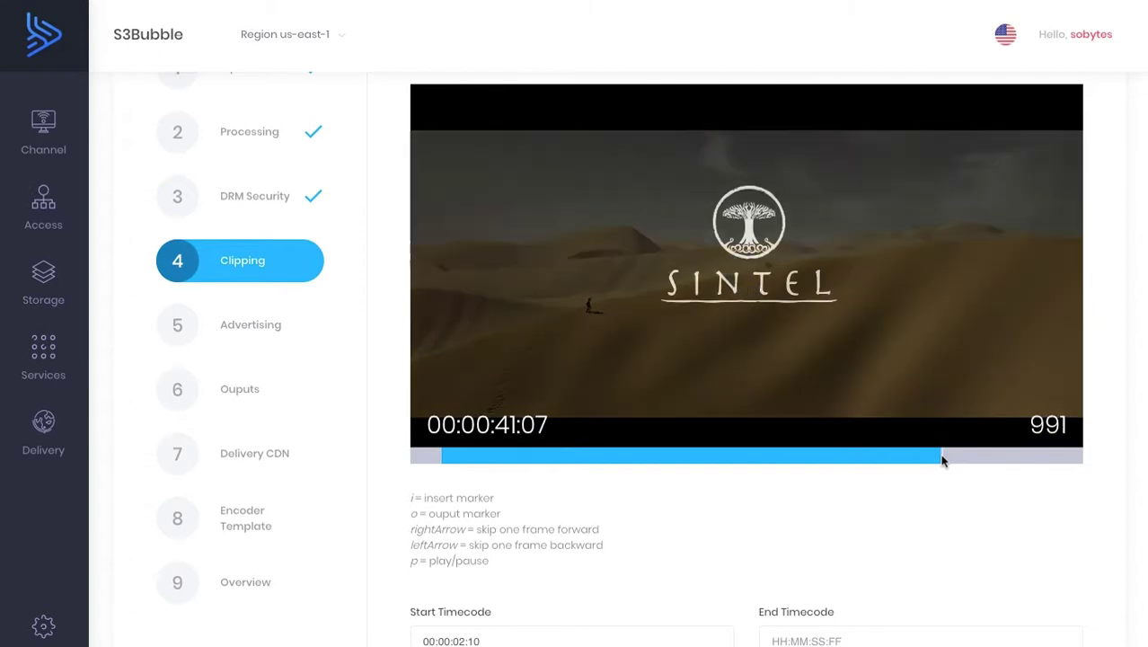
key(Right)
key(Right)
key(Right)
key(Right)
key(Right)
key(Right)
key(Right)
key(Right)
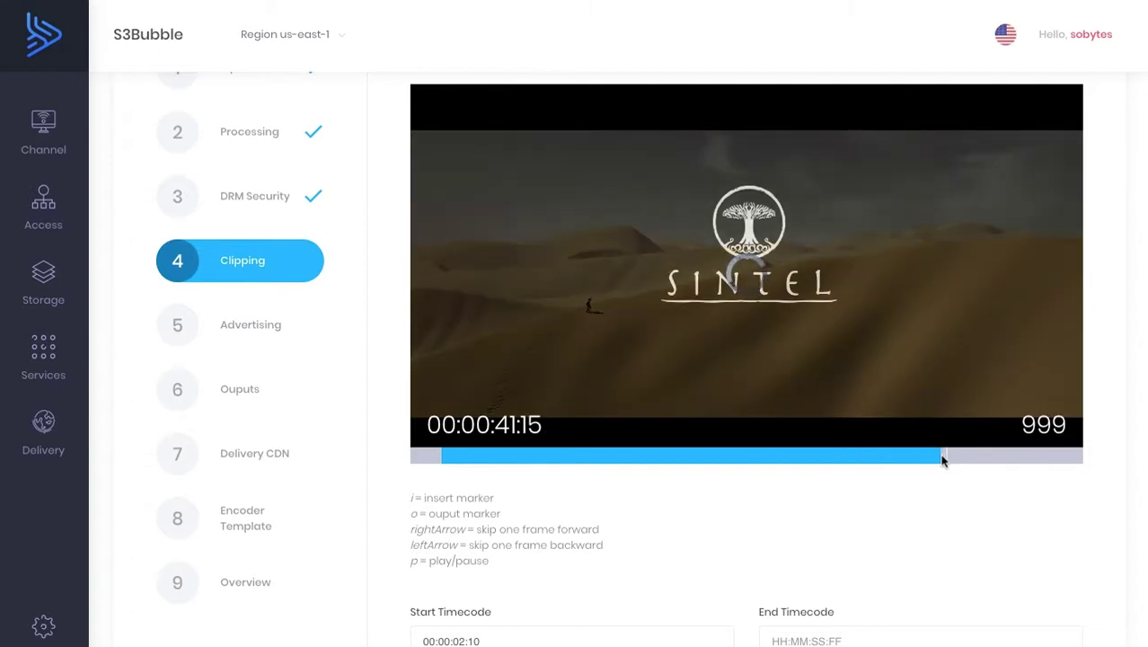
key(o)
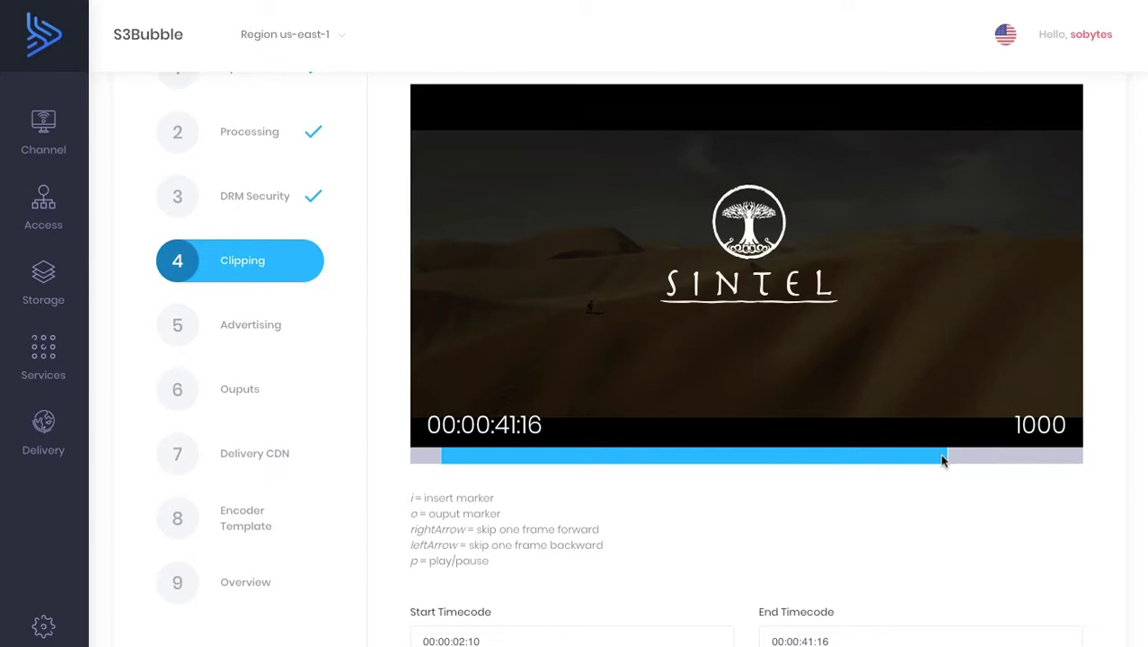
scroll(804, 533, down, 3)
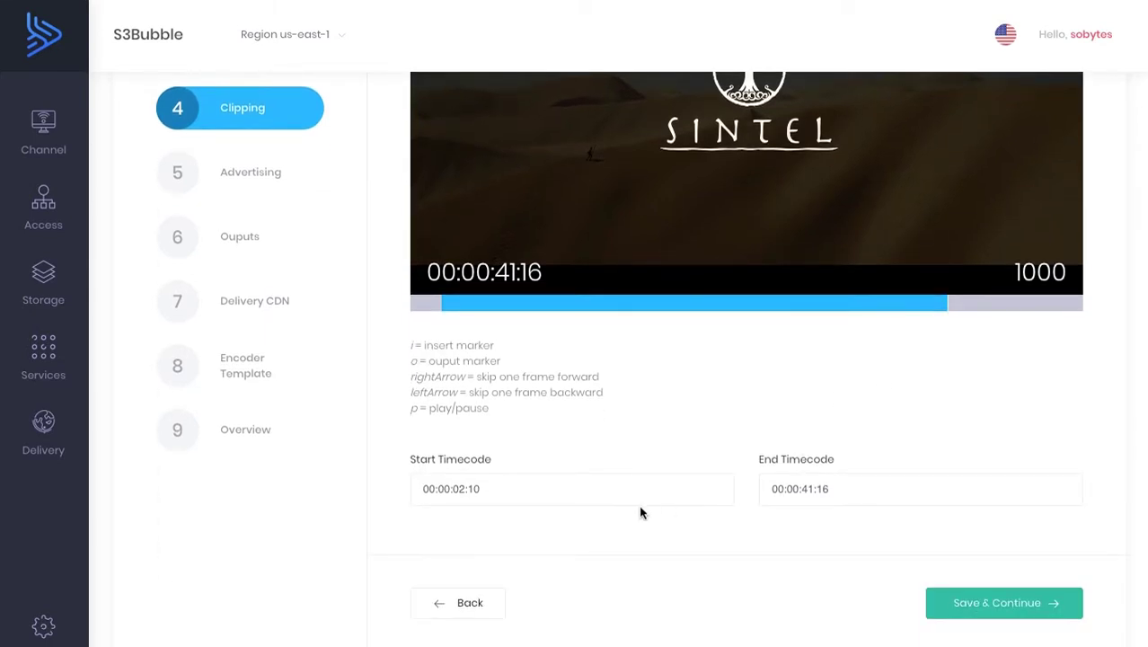
scroll(660, 509, up, 3)
scroll(579, 553, down, 3)
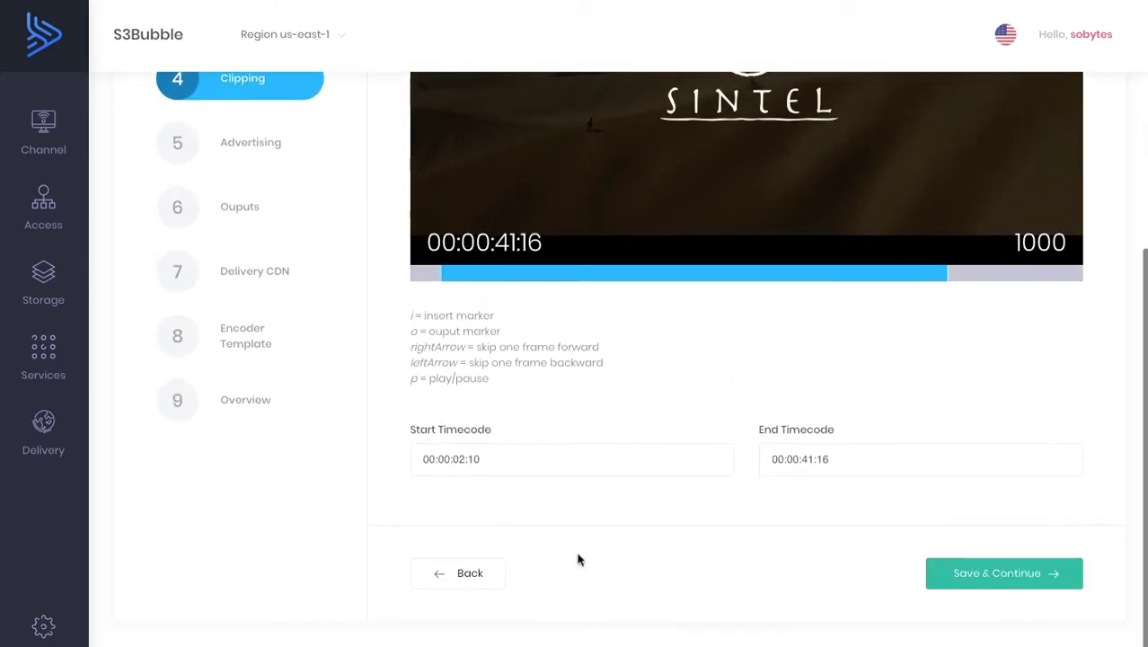
Save the clip and keep the default advertising settings.
click(956, 576)
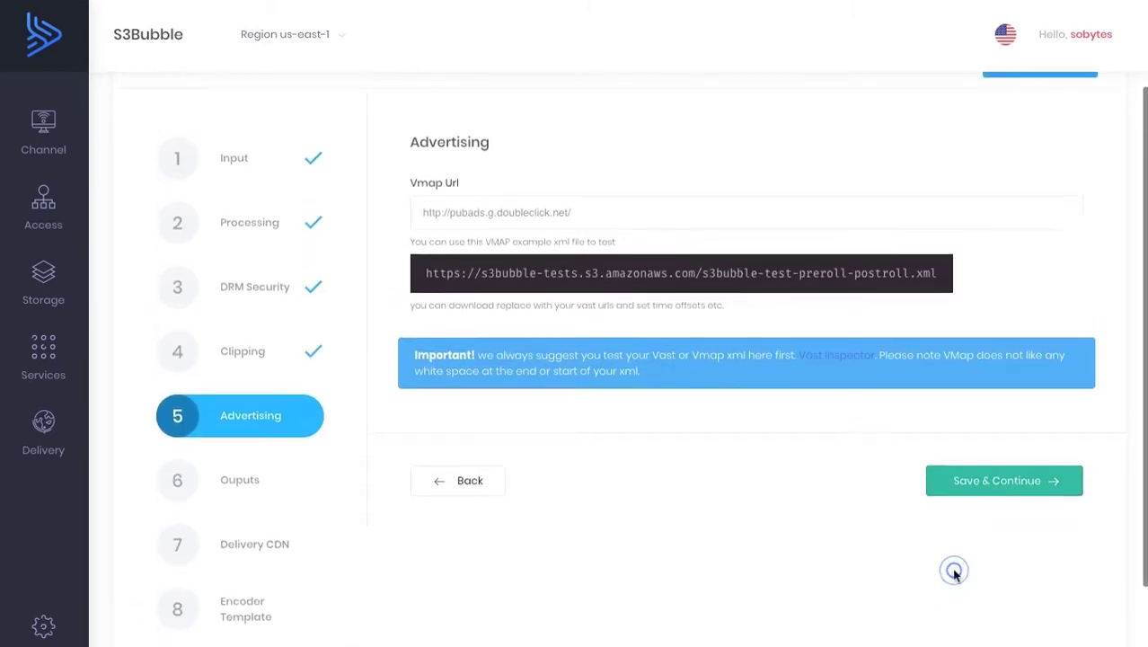
mouse_move(946, 405)
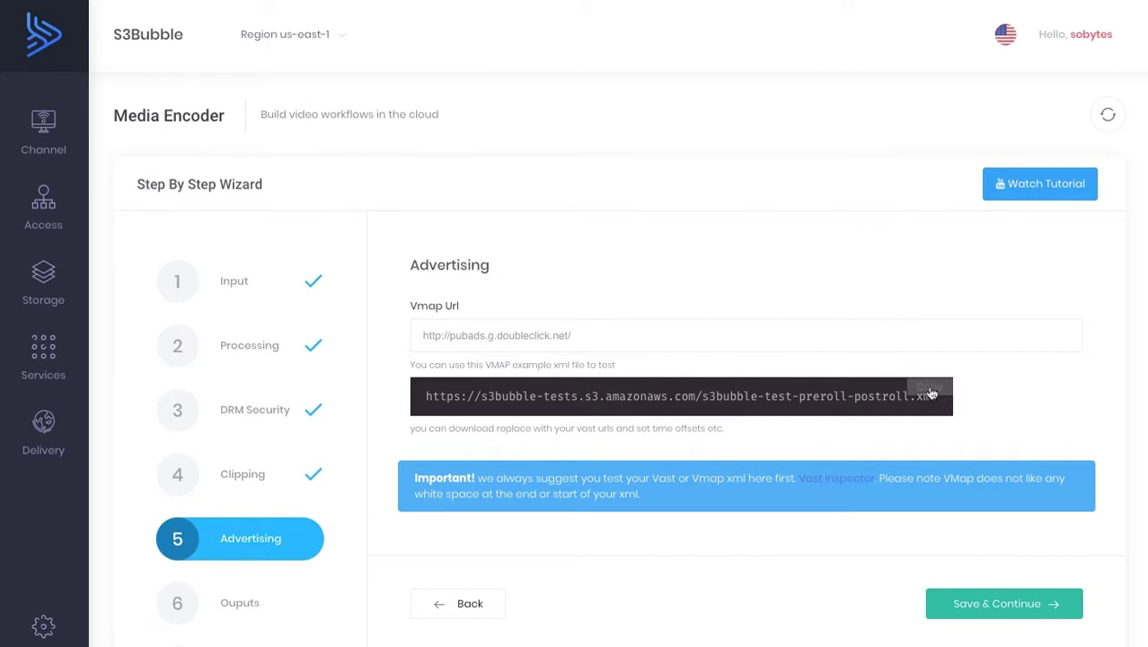
click(995, 607)
Set the output bucket to s3b-delivery-bucket and give the output folder a random ID.
click(527, 337)
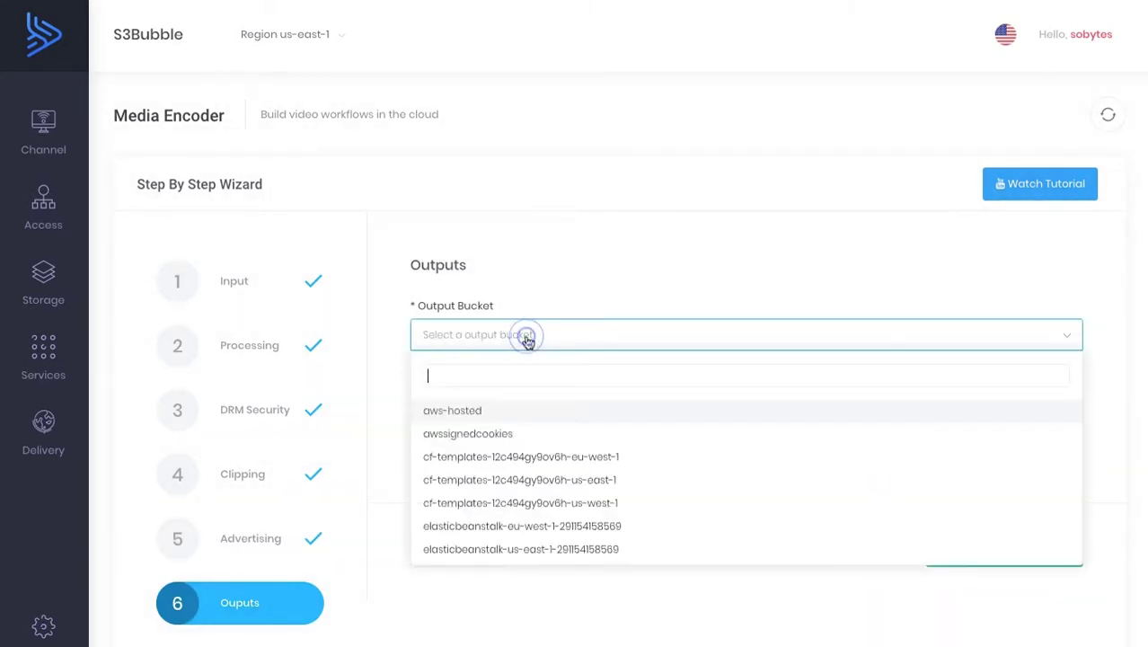
text(del)
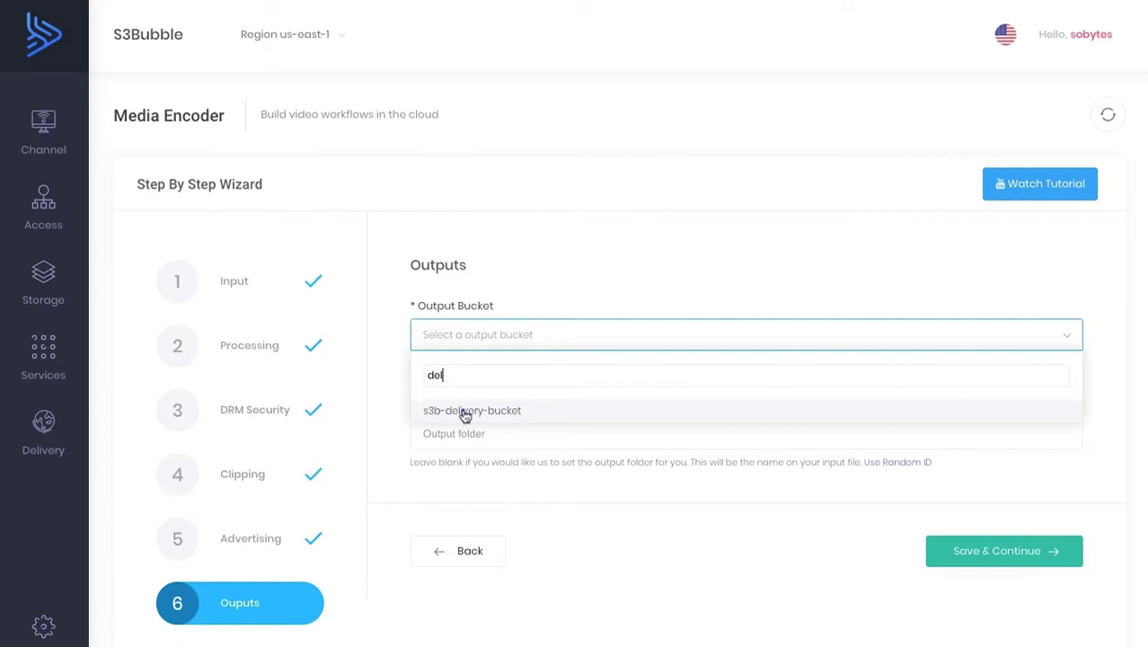
click(465, 414)
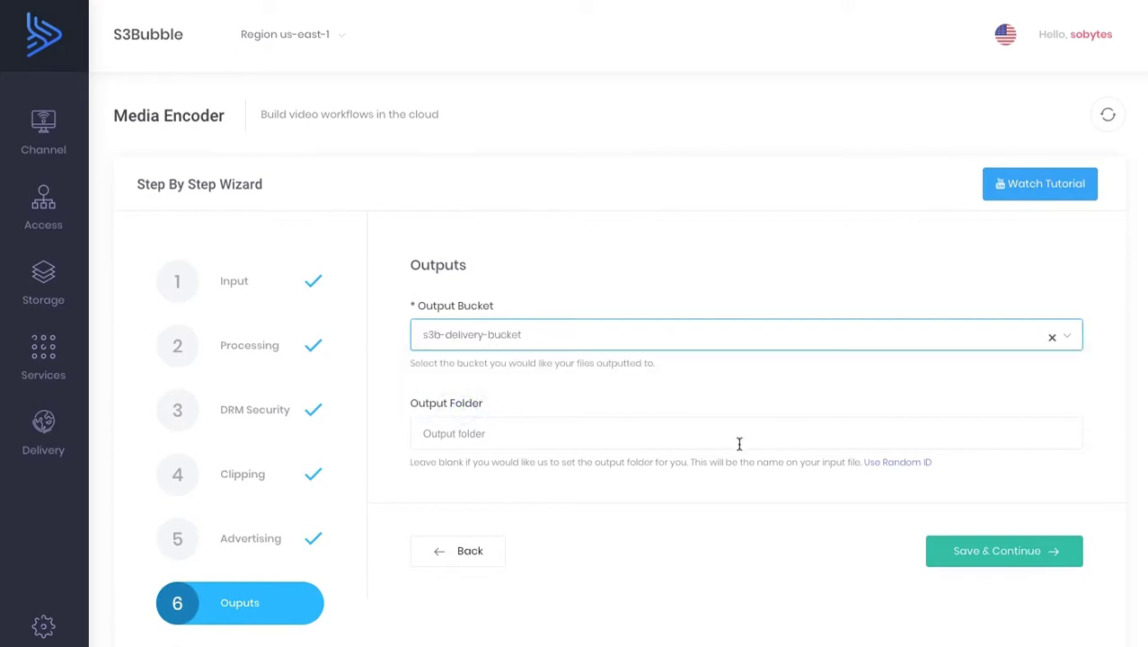
click(898, 463)
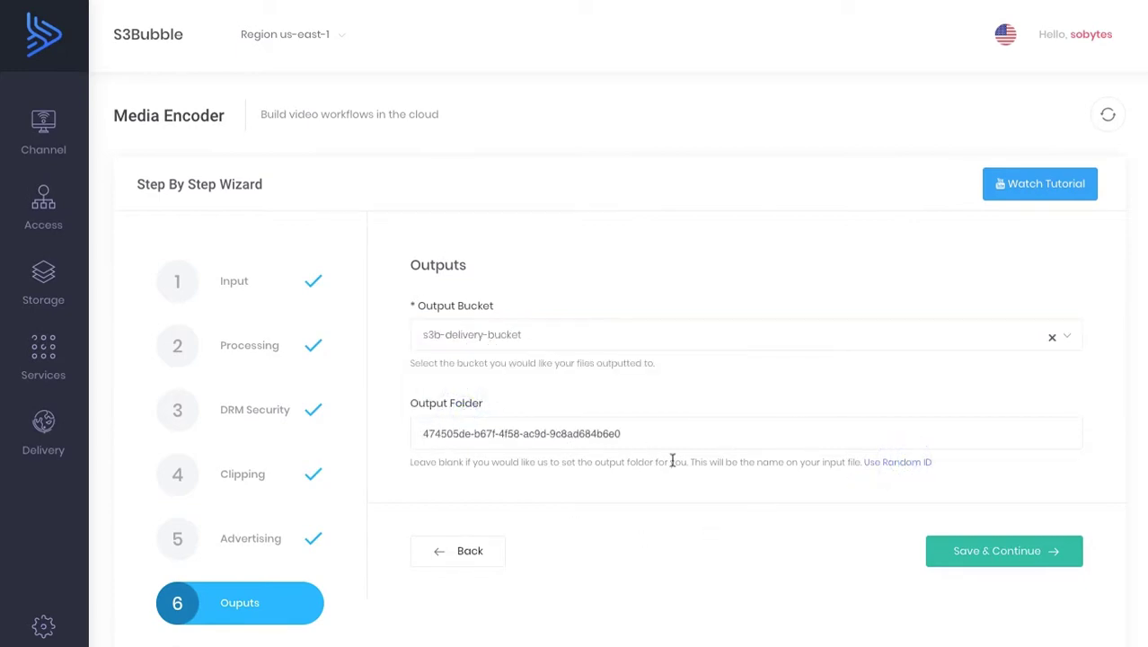
Select the d25hd5yfabpc2n.cloudfront.net CloudFront distribution for CDN delivery.
click(987, 554)
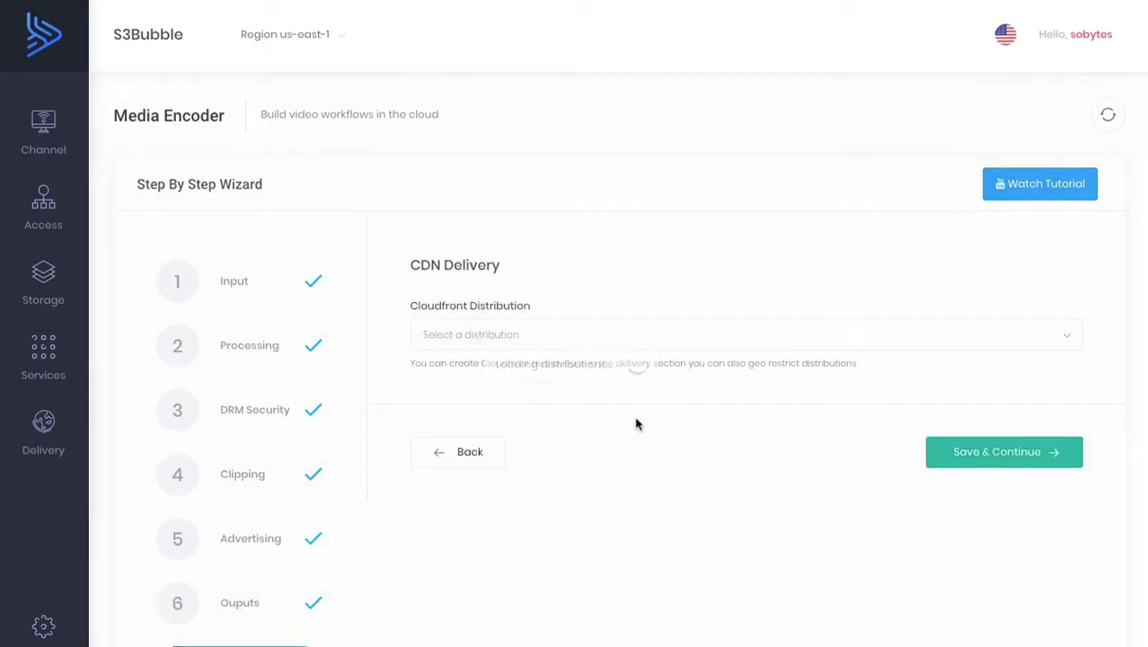
click(563, 338)
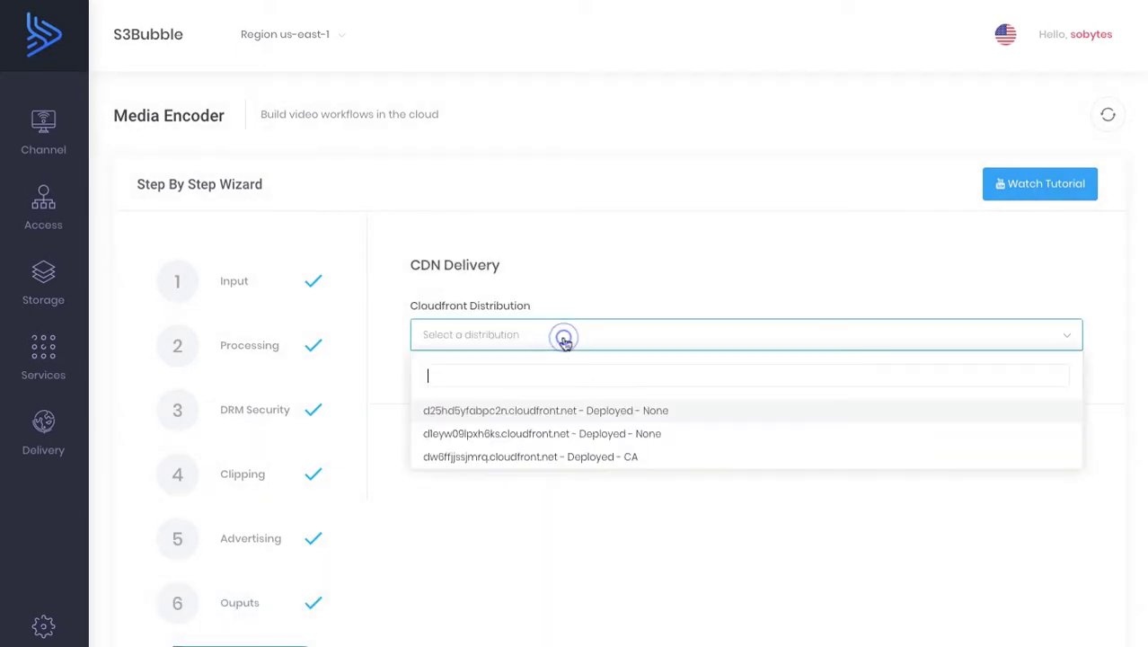
click(559, 410)
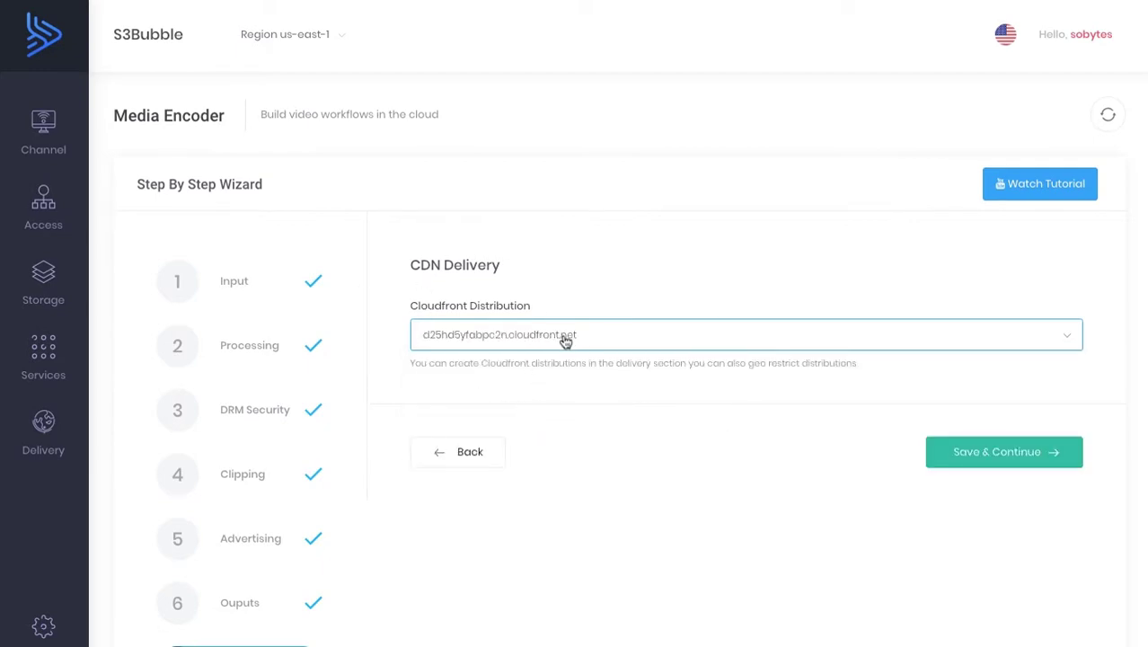
scroll(666, 380, down, 1)
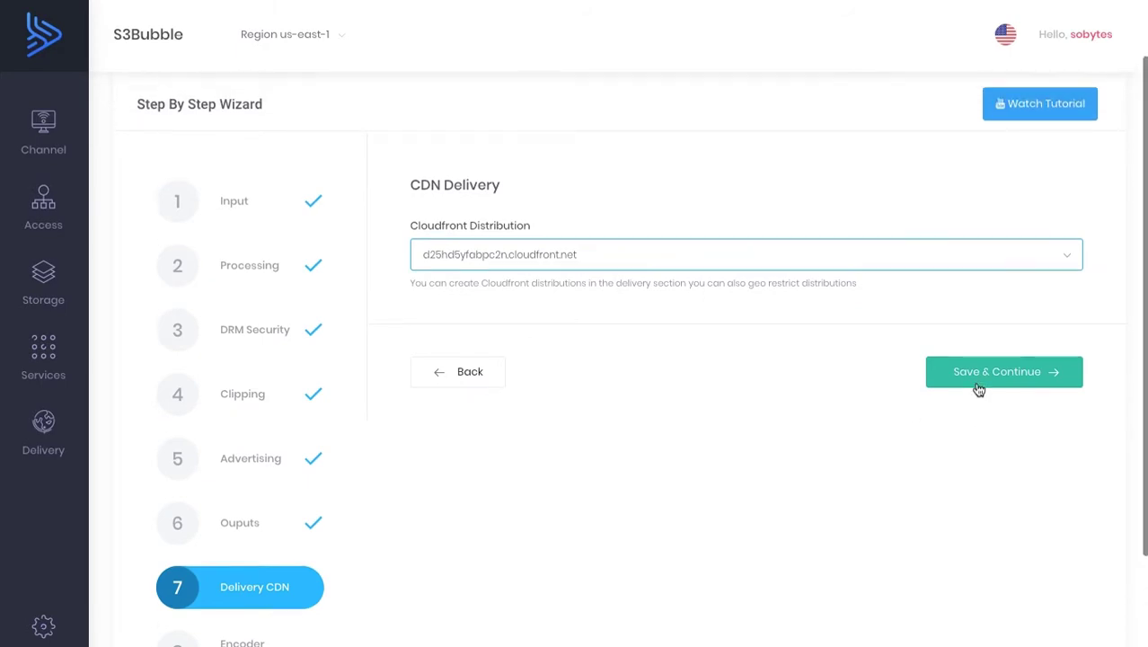
click(982, 382)
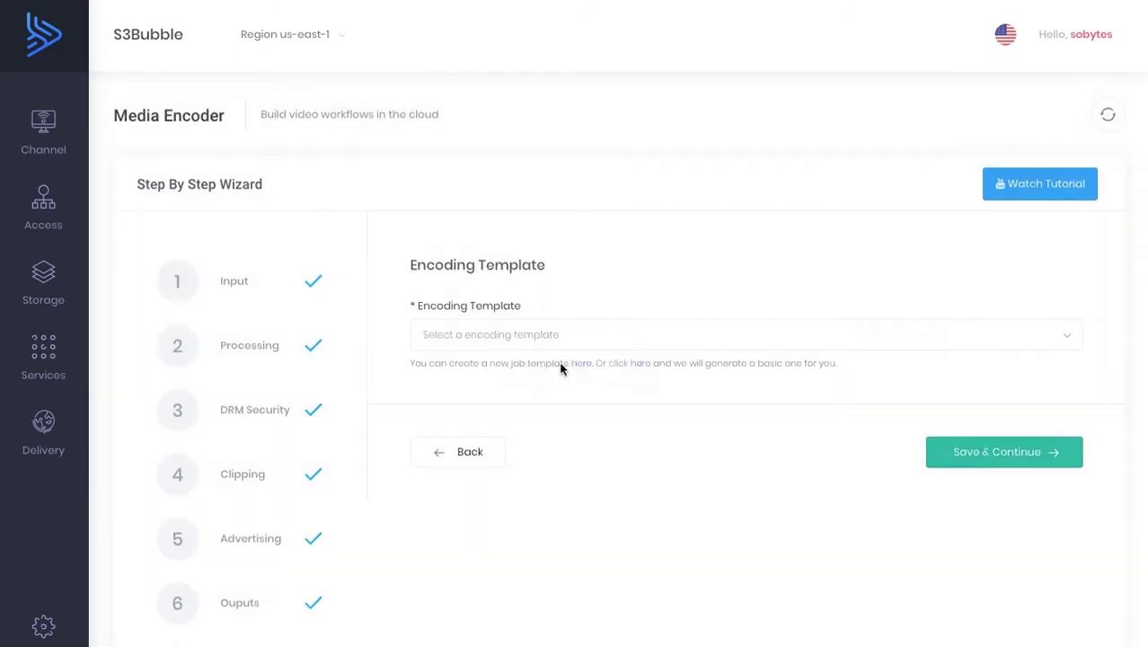
Choose the System-Ott_Hls_Ts_Avc_Aac encoding template recommended for HLS.
click(566, 337)
scroll(674, 460, down, 2)
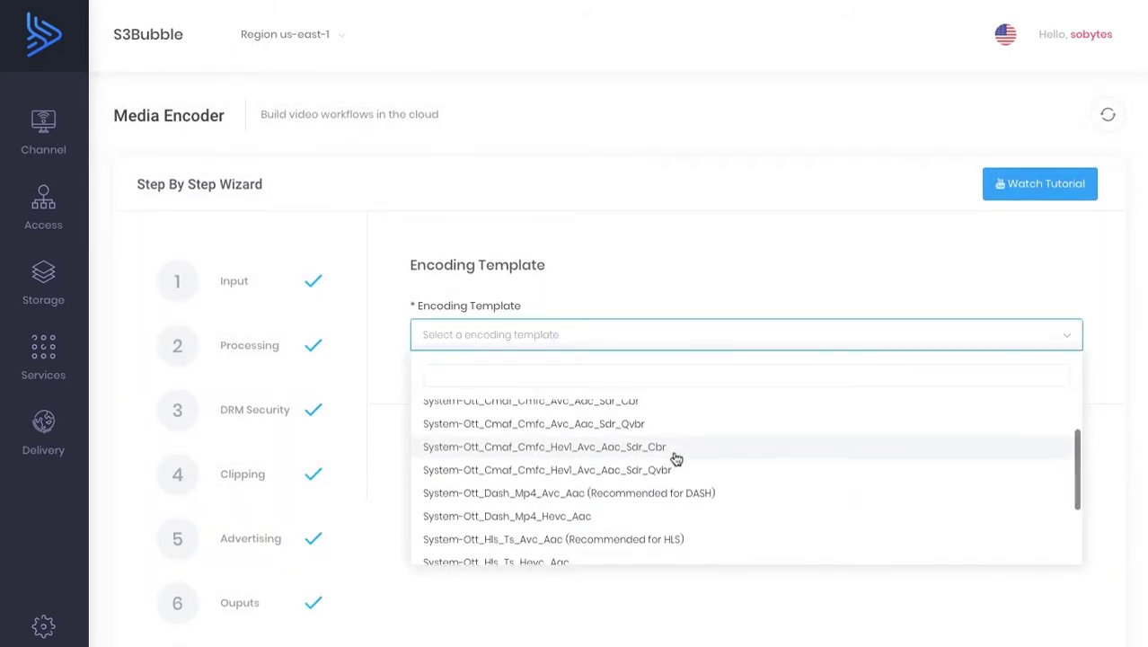
scroll(568, 436, up, 2)
scroll(569, 435, down, 4)
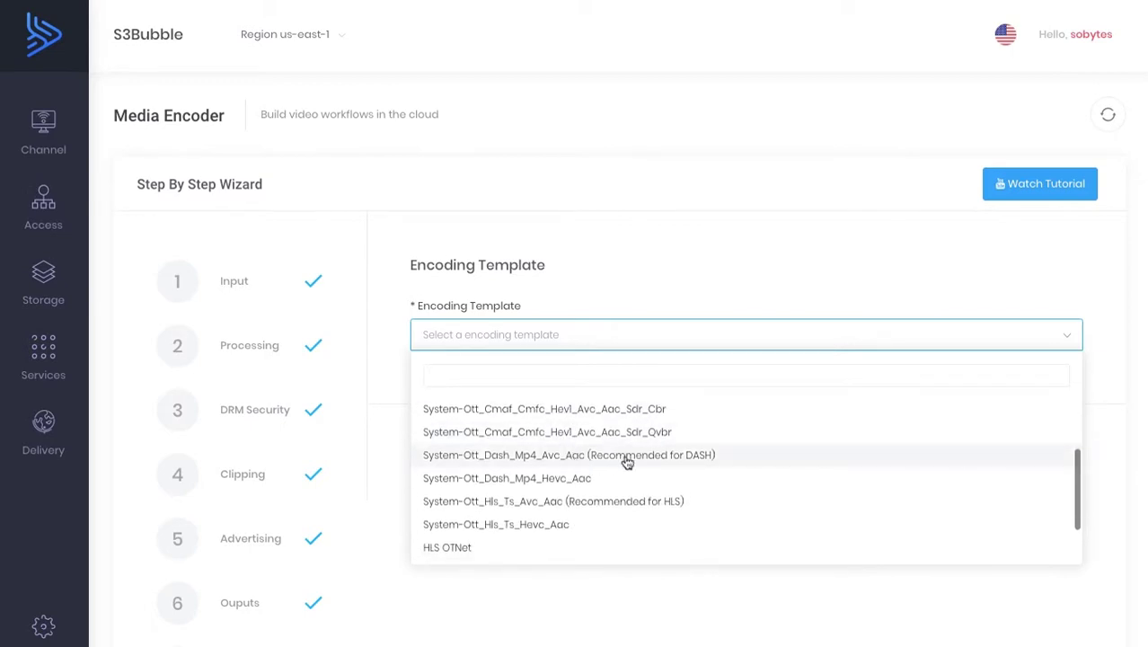
click(649, 503)
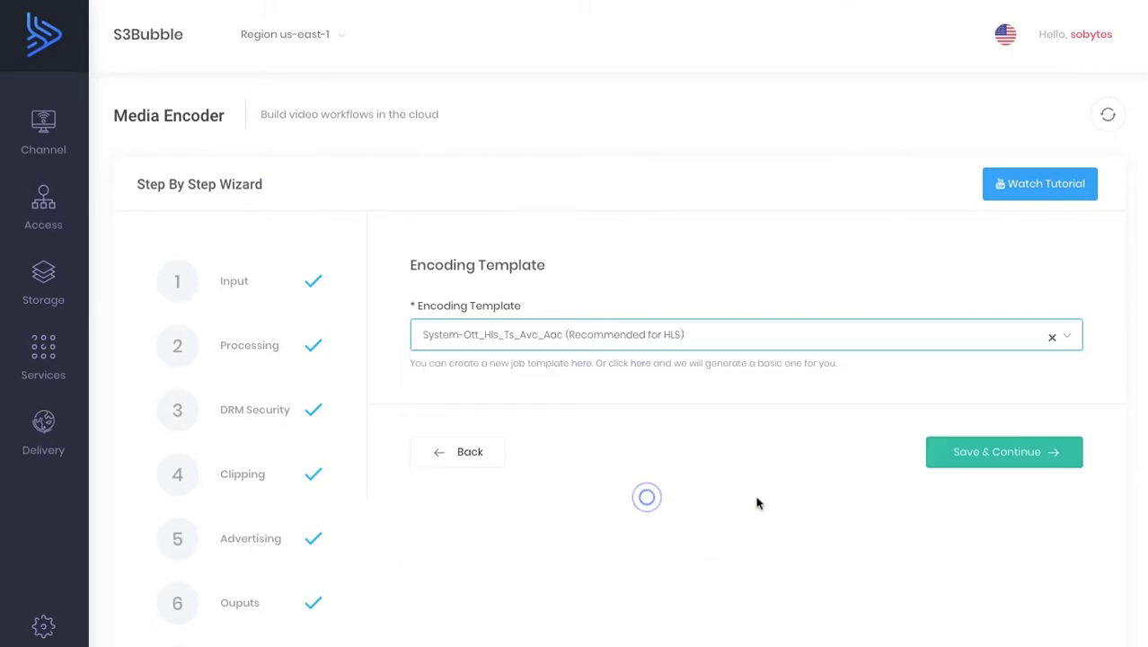
Confirm the template, submit the sintel_trailer.mp4 job and open the MediaConvert Jobs list.
click(1008, 457)
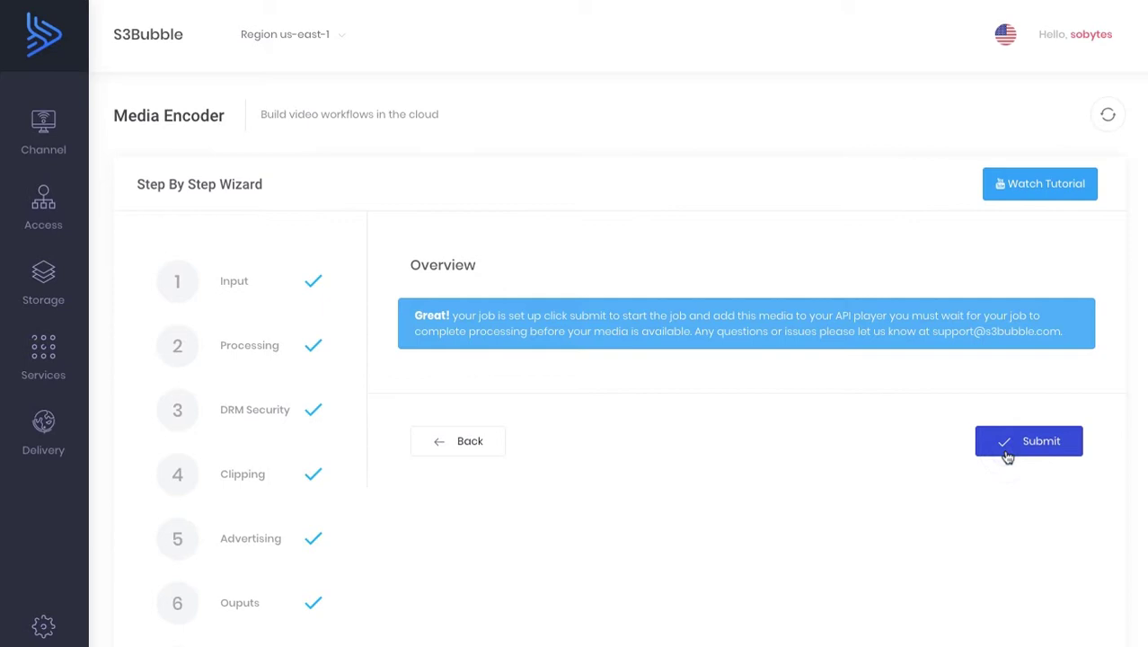
click(1021, 442)
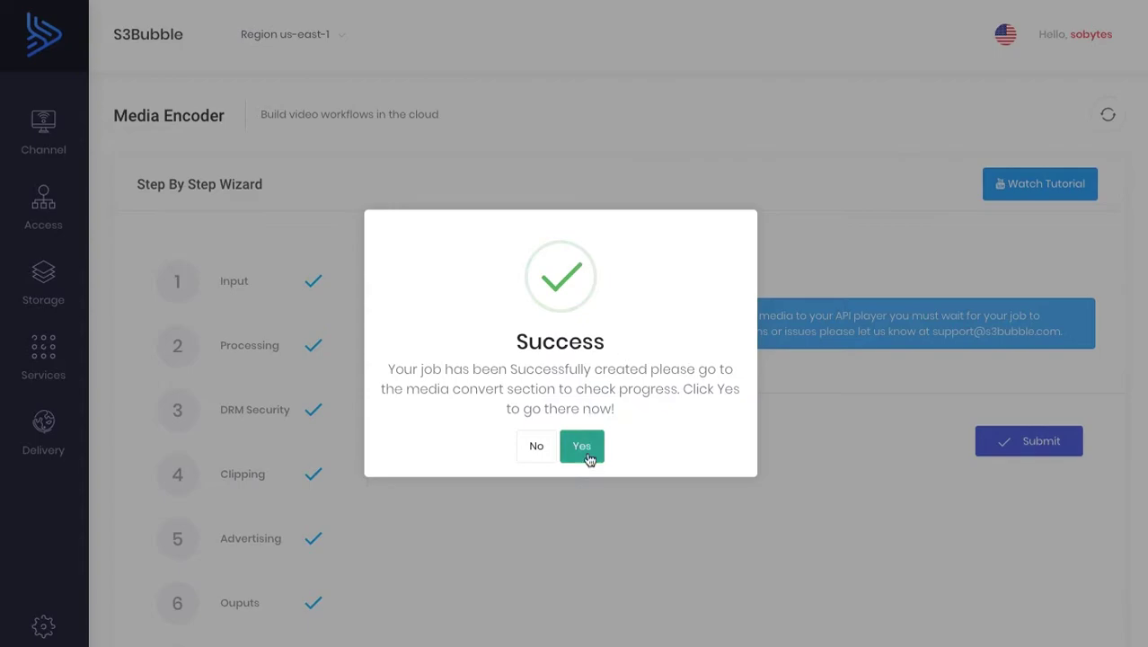
click(588, 449)
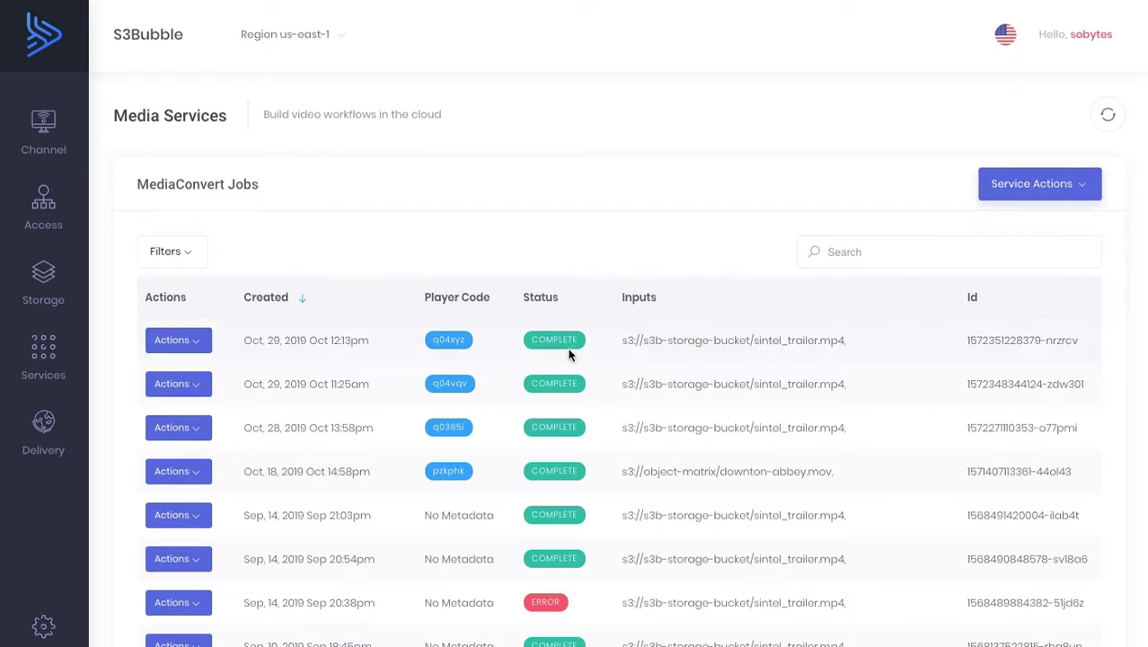
Open View/Edit Player for the top job, player code q04xyz.
click(191, 344)
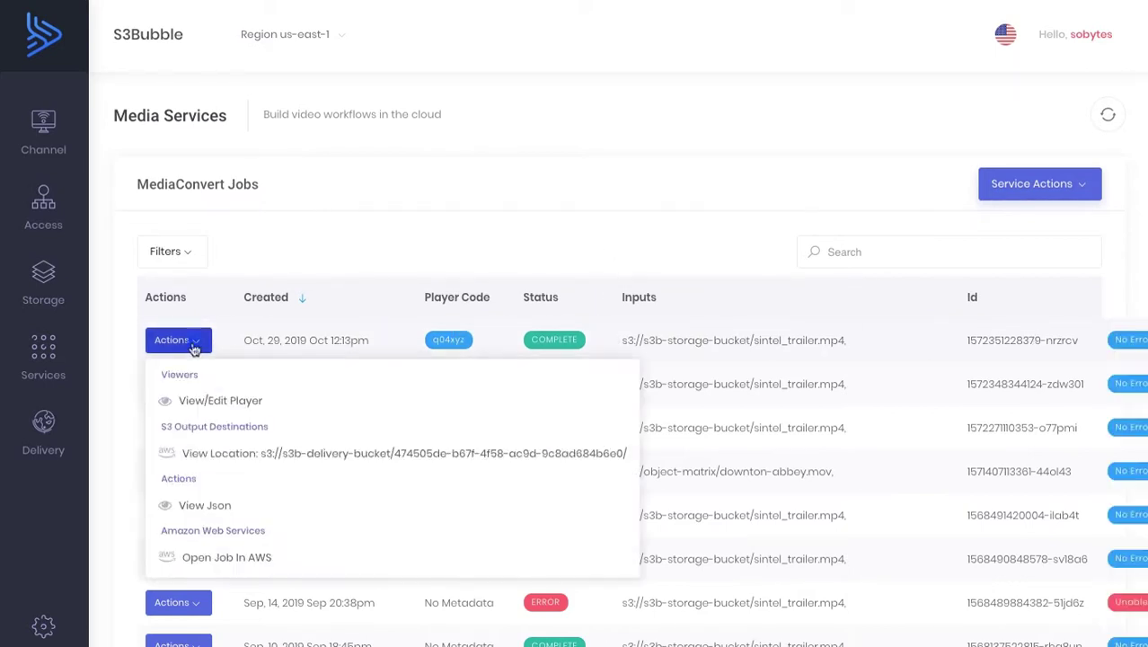
click(241, 402)
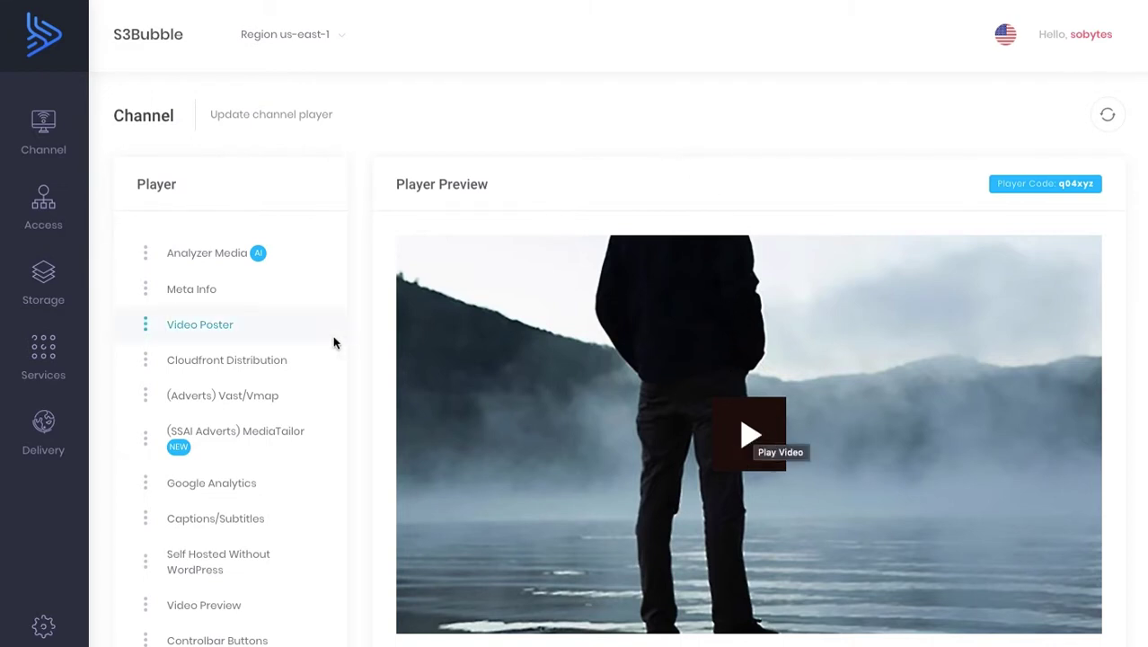
Switch the encoded trailer preview's audio track to Spanish.
scroll(372, 324, down, 3)
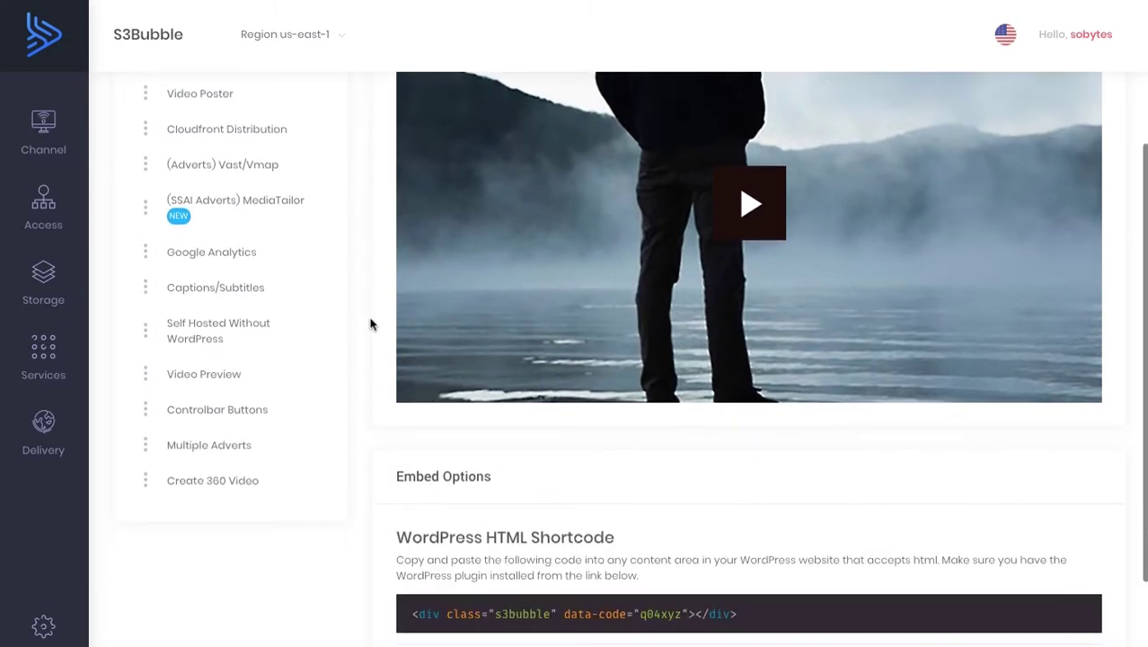
scroll(372, 323, up, 1)
scroll(498, 561, up, 1)
mouse_move(899, 494)
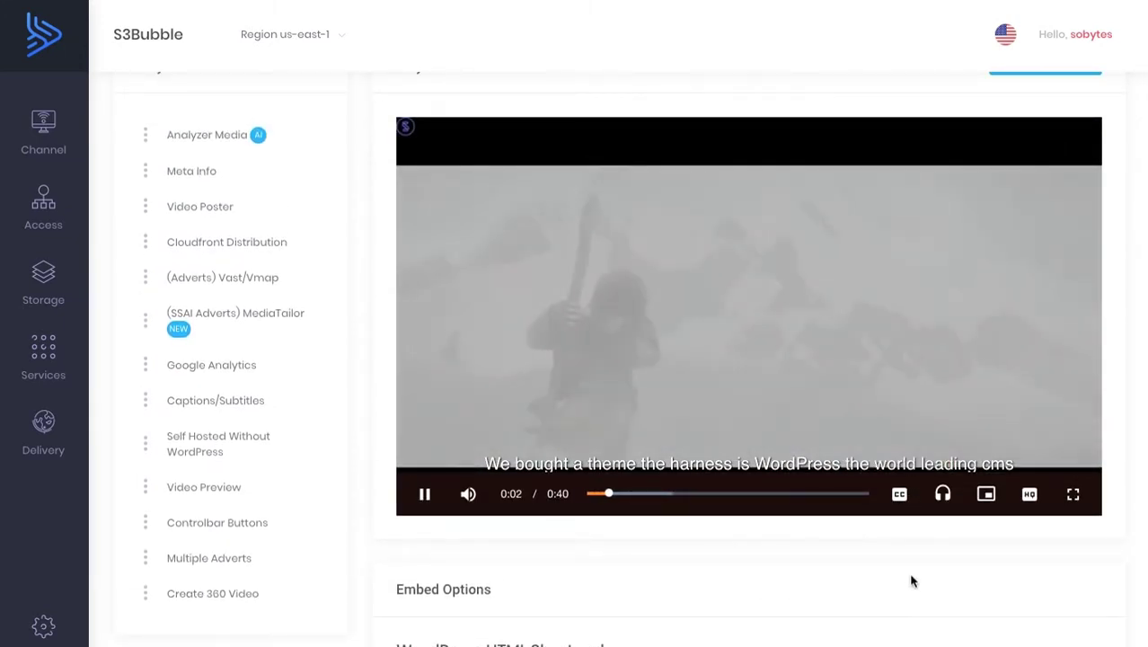
mouse_move(944, 481)
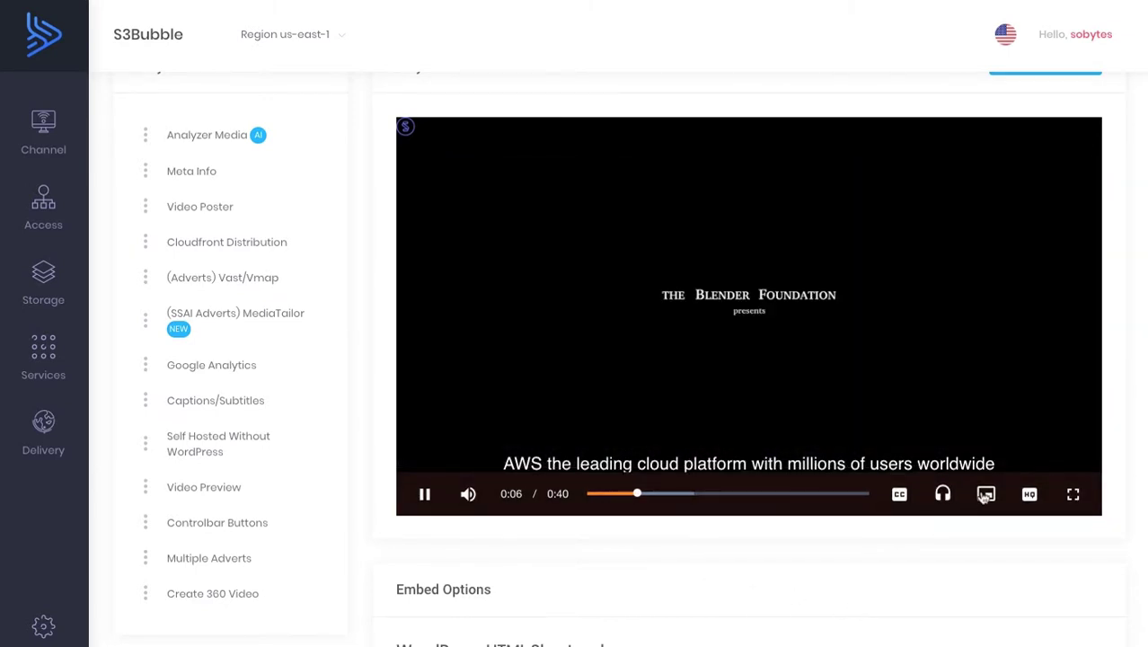
click(950, 461)
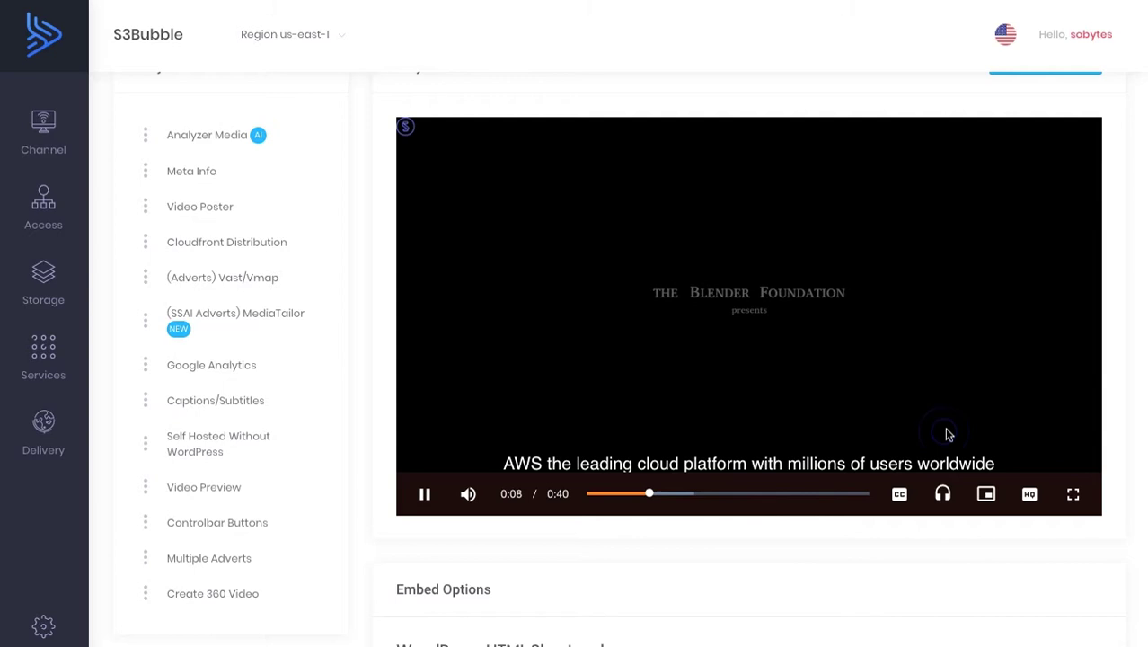
Turn the preview's subtitles off, pause playback, and open the Video Poster settings.
mouse_move(908, 519)
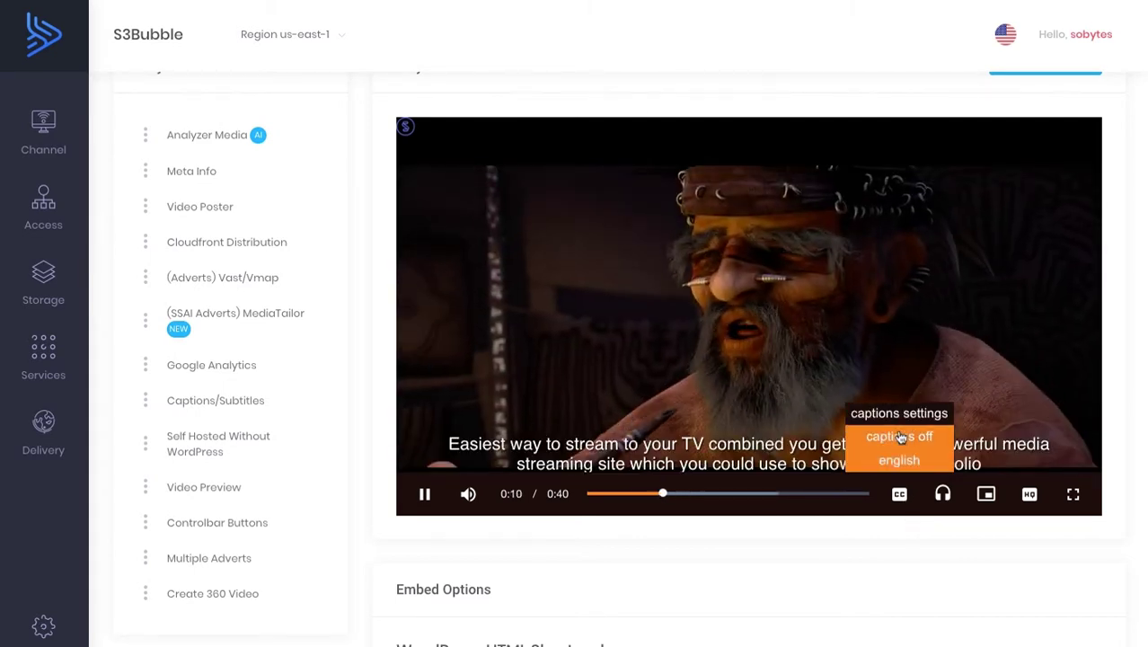
click(900, 436)
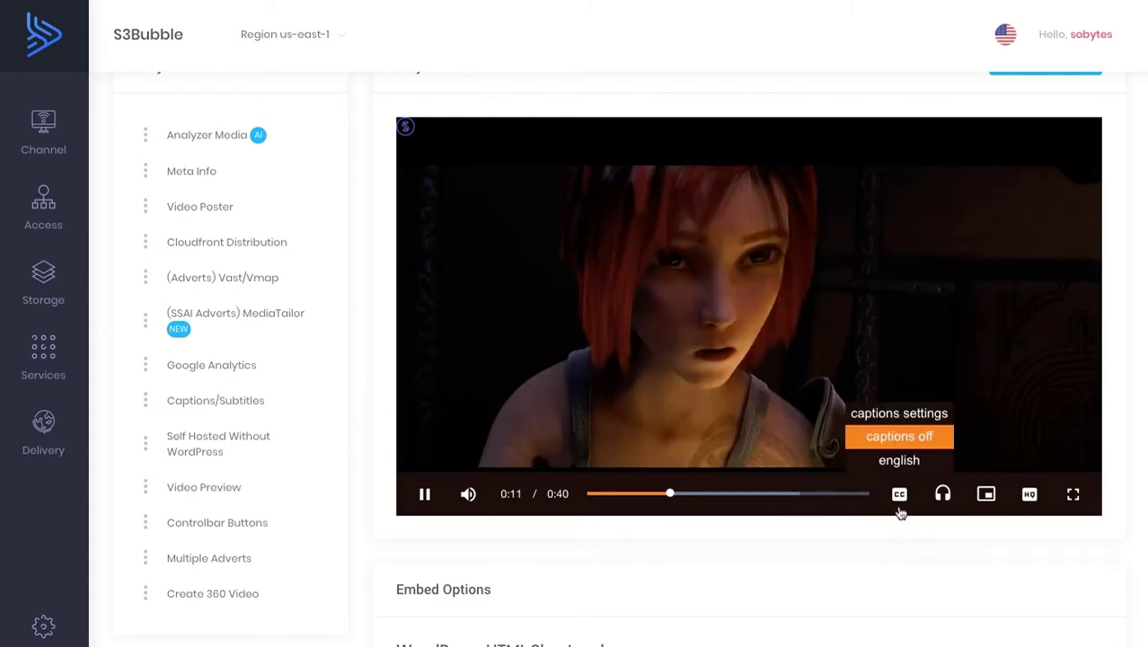
click(424, 496)
scroll(383, 449, up, 2)
click(235, 311)
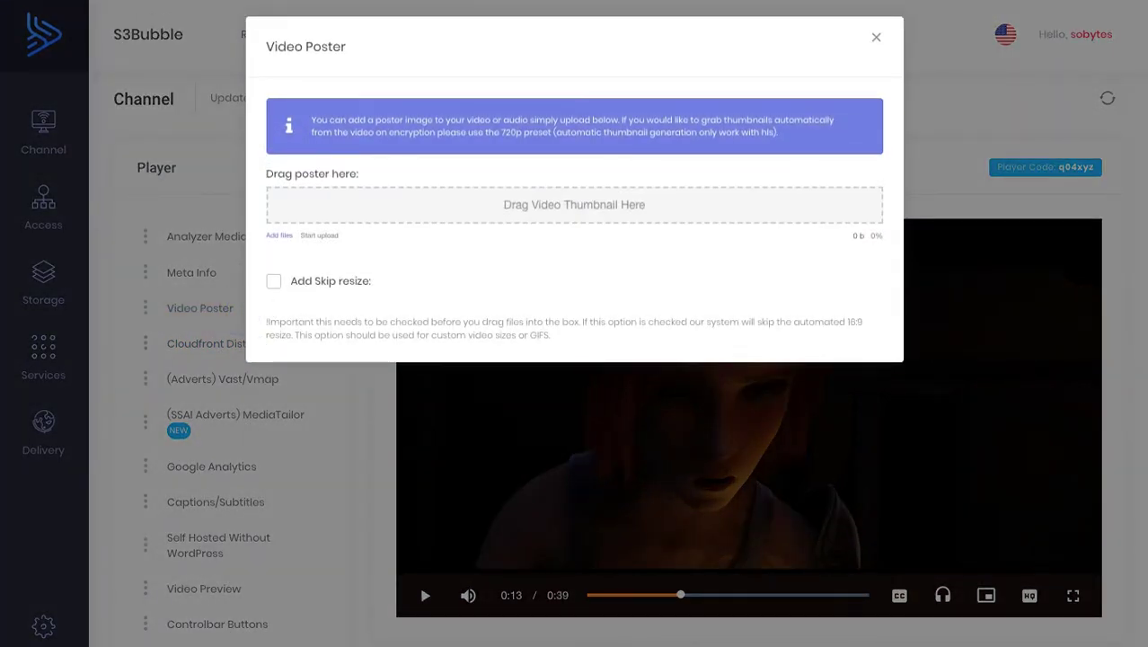
Upload beauty-in-nature-cold-daylight-2089799.jpg as the player's poster image.
drag(523, 180, 571, 226)
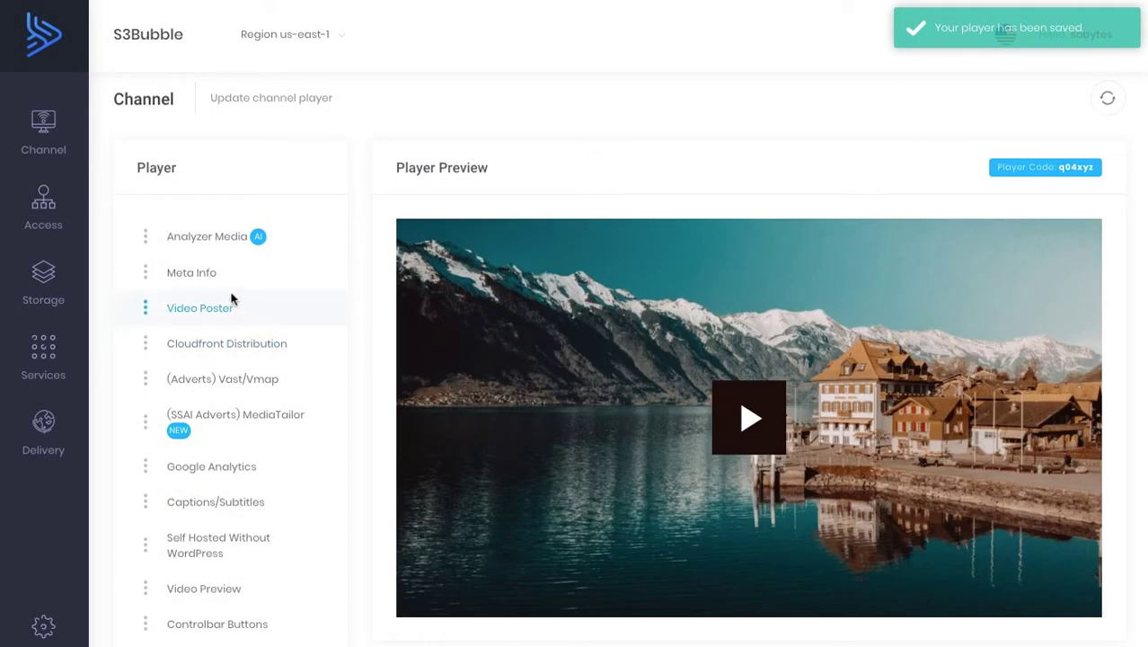
Save Meta Info with sub-header 'You're watching', title 'Video Tutorial', description 'New October updates'.
click(229, 273)
click(362, 138)
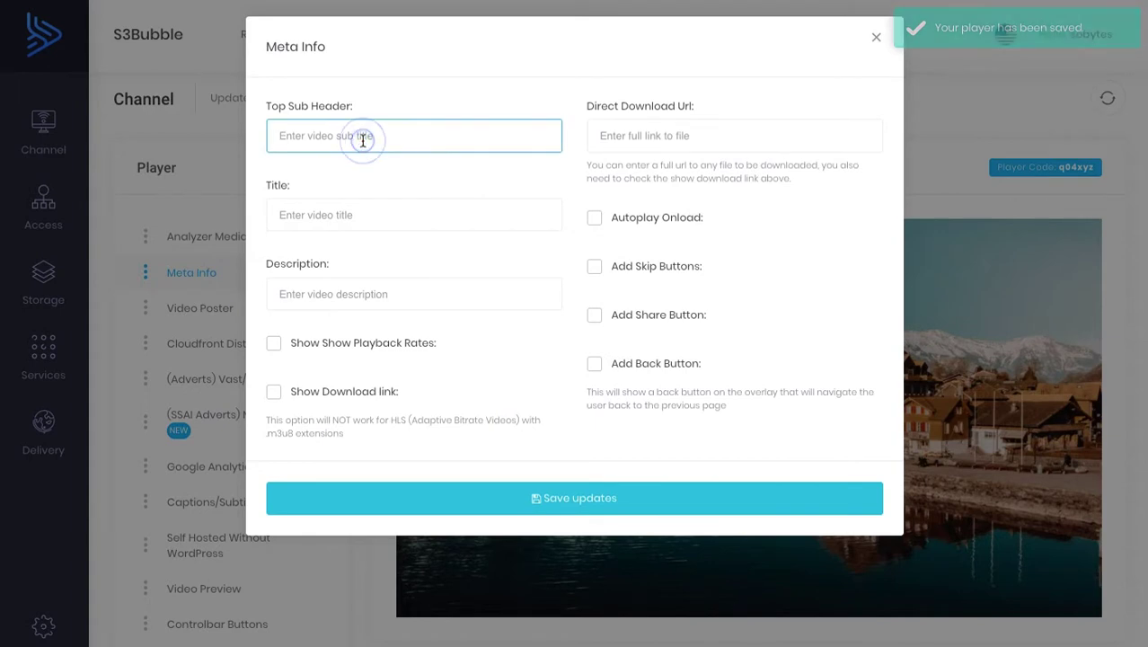
text(You're watching)
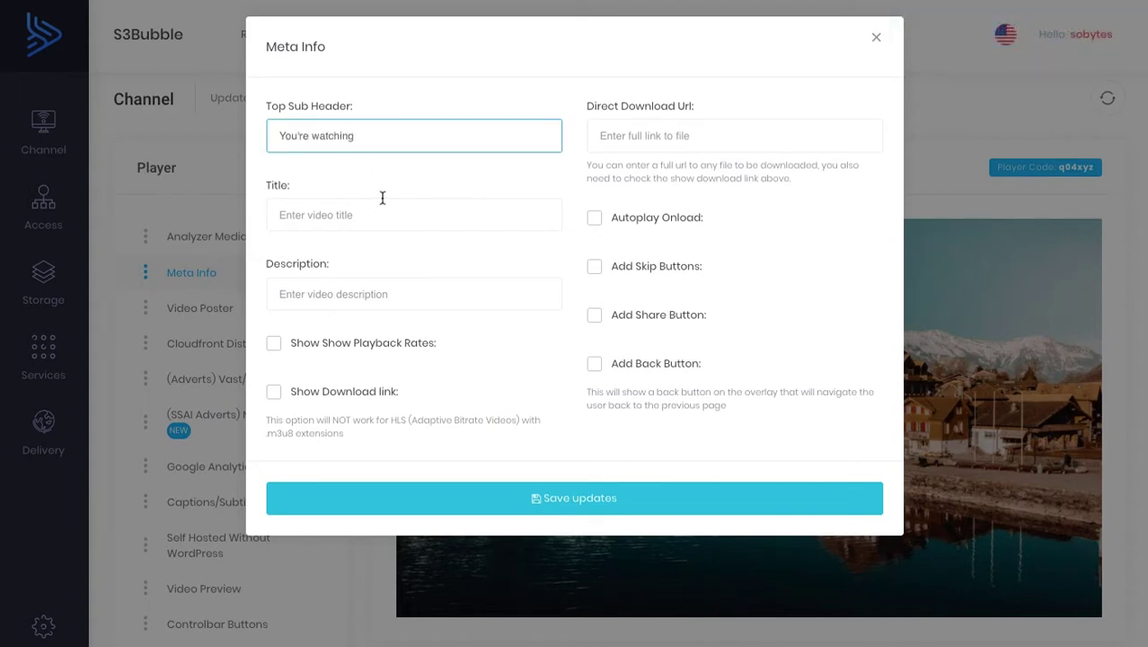
click(369, 206)
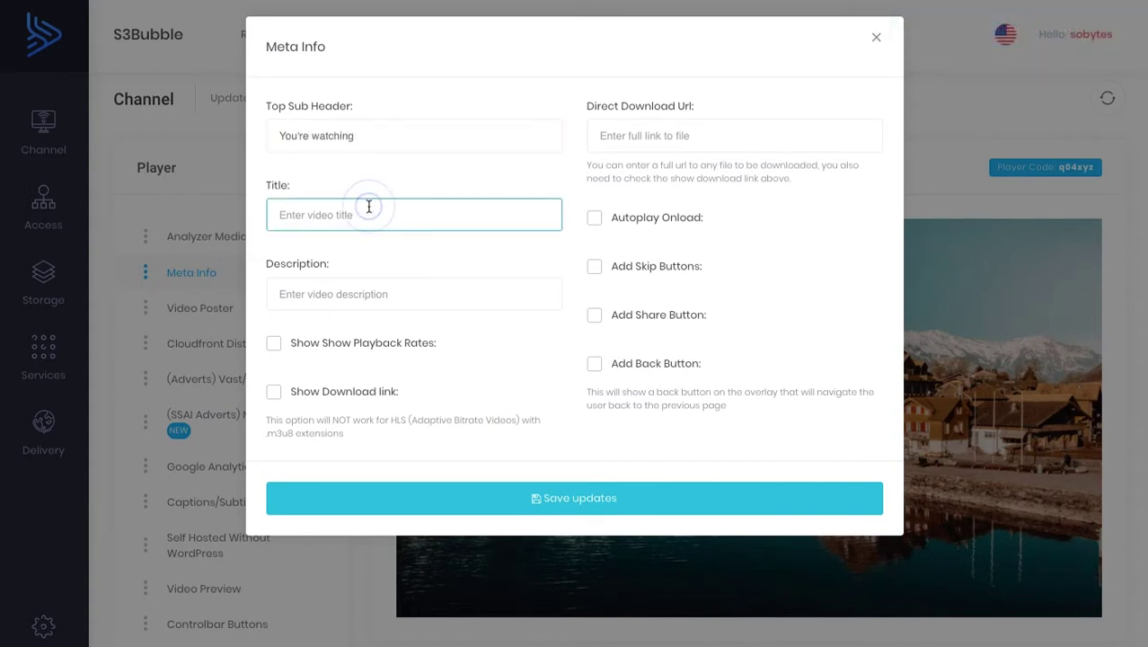
text(Video Tutorial)
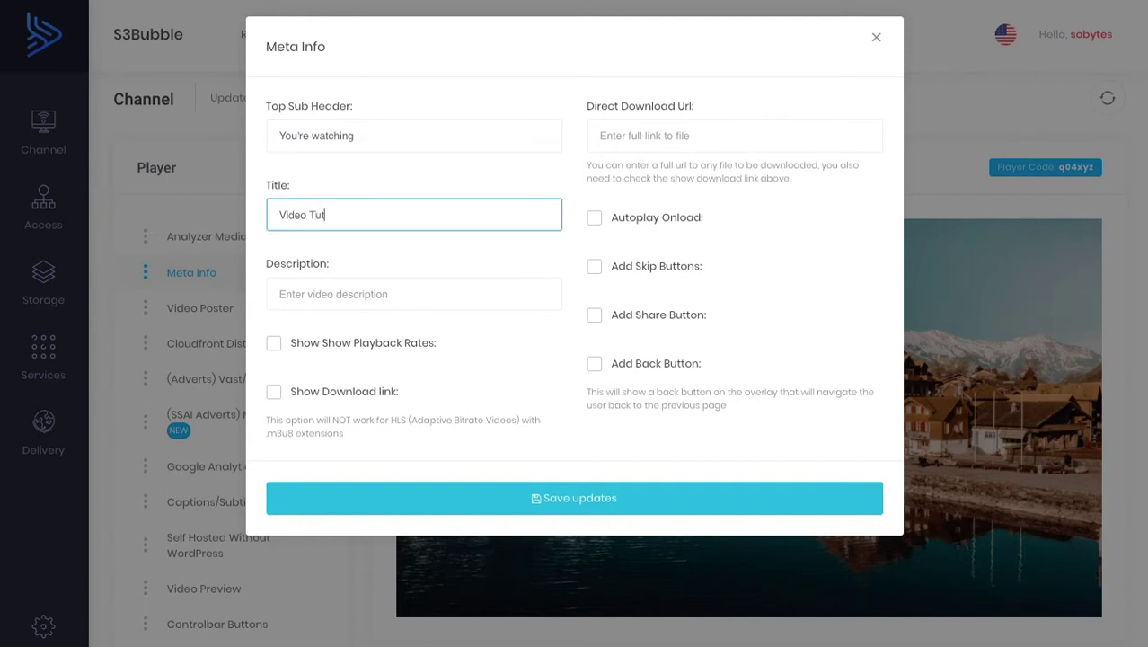
click(357, 284)
text(N)
key(BackSpace)
text(New October updates)
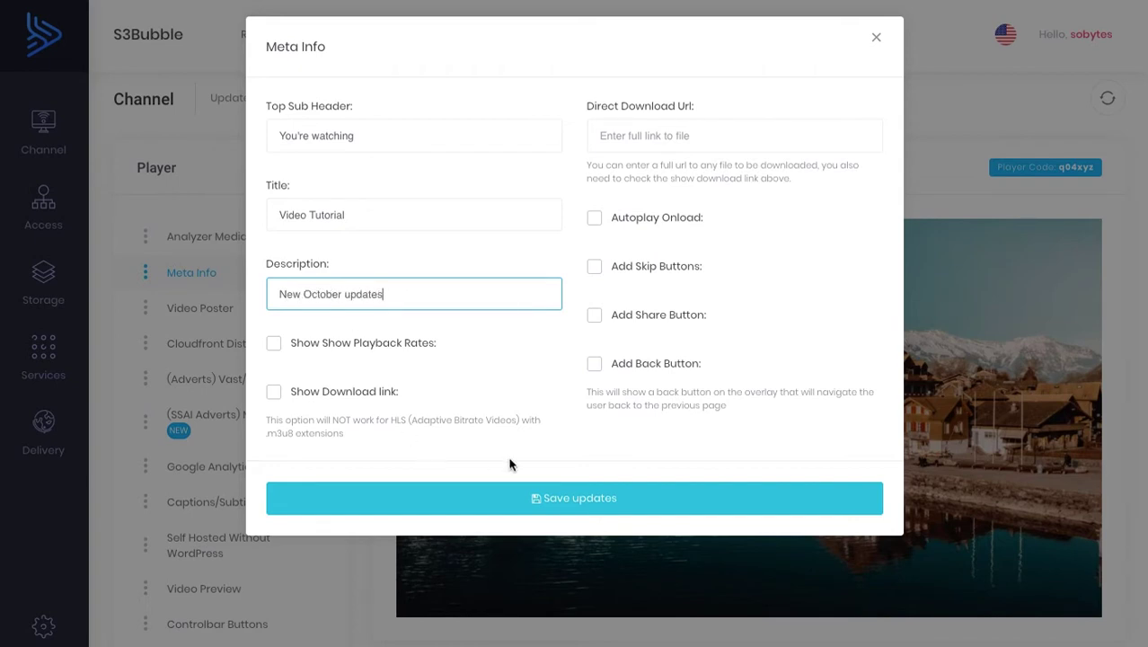
click(569, 503)
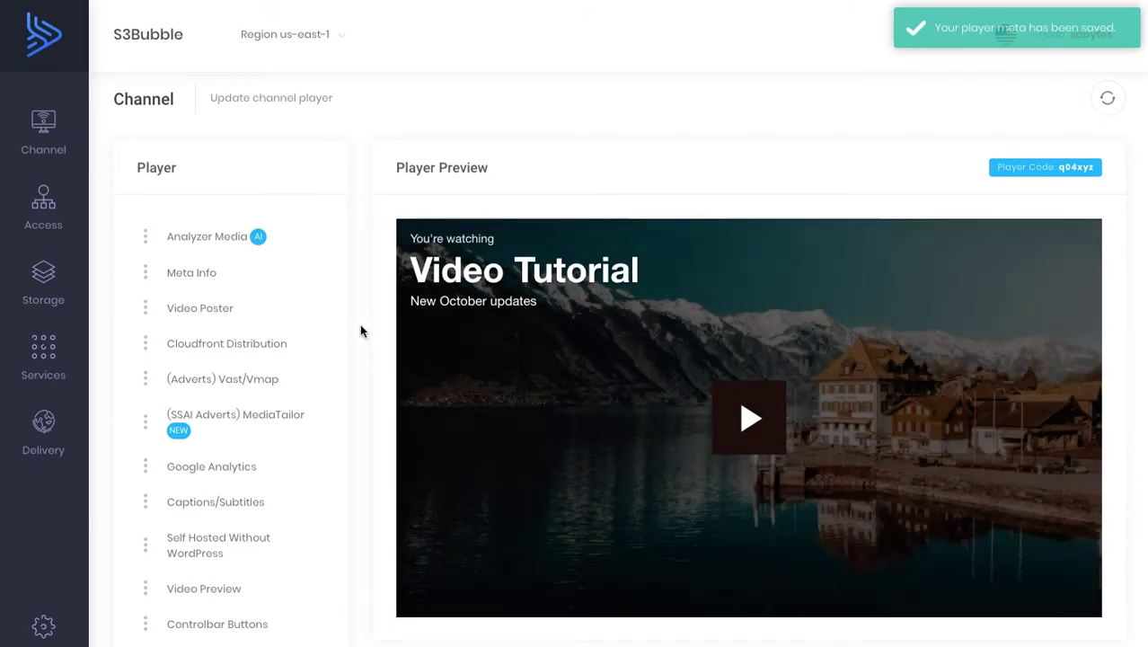
Play the preview briefly, pause it, and check the embed shortcode and master.m3u8 URL.
scroll(404, 326, down, 1)
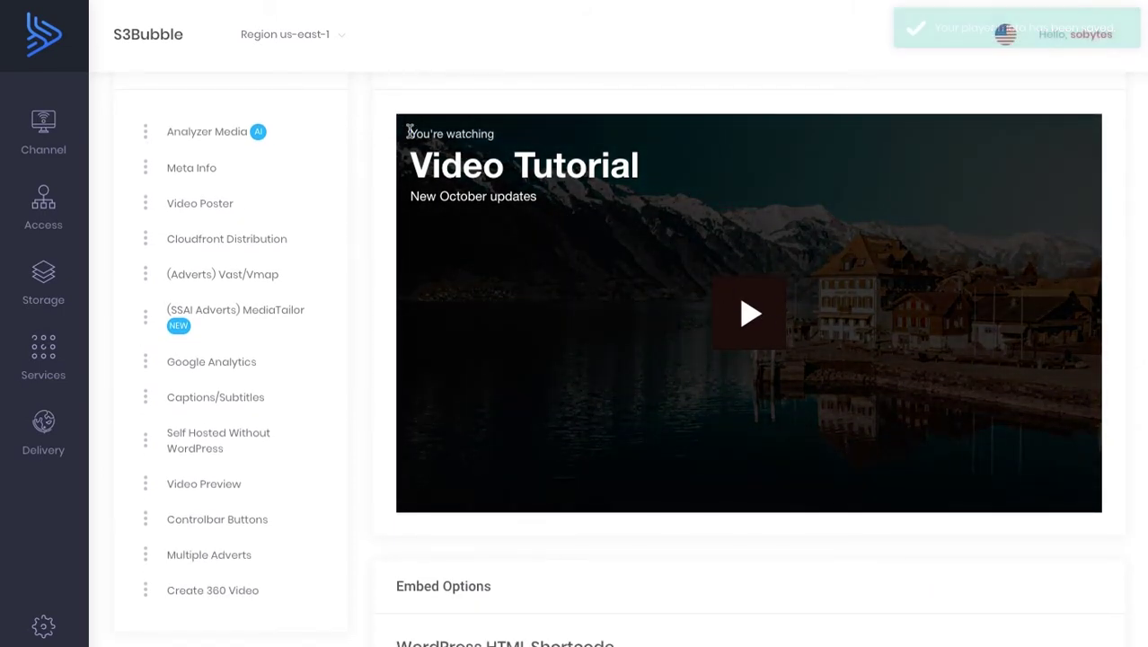
drag(413, 133, 569, 200)
click(757, 325)
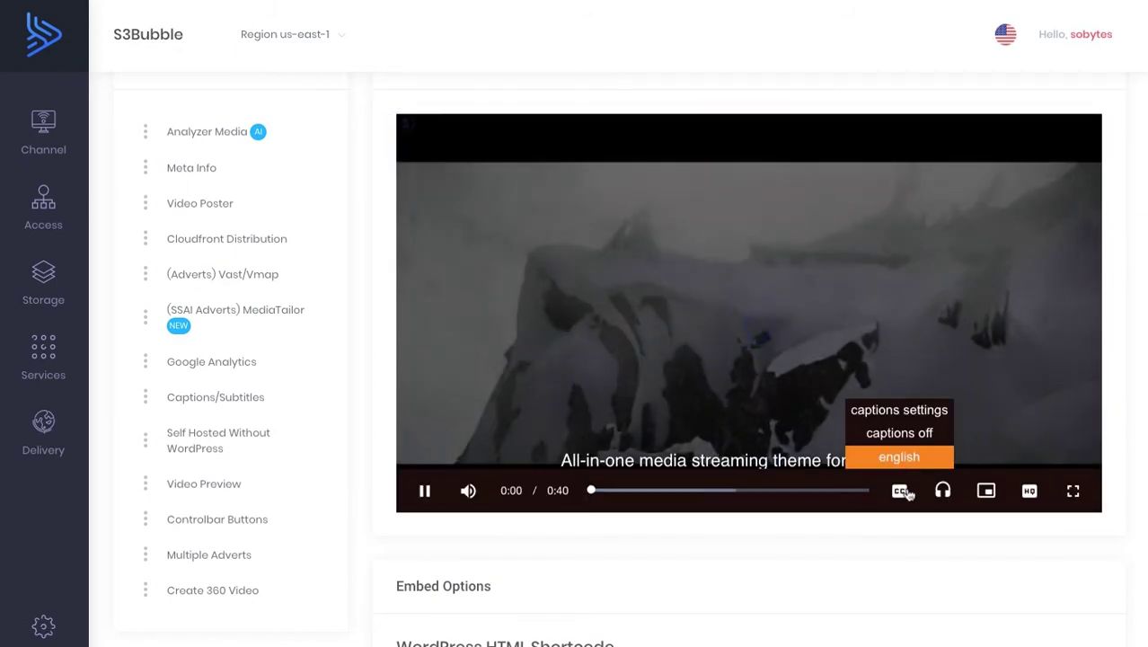
mouse_move(942, 486)
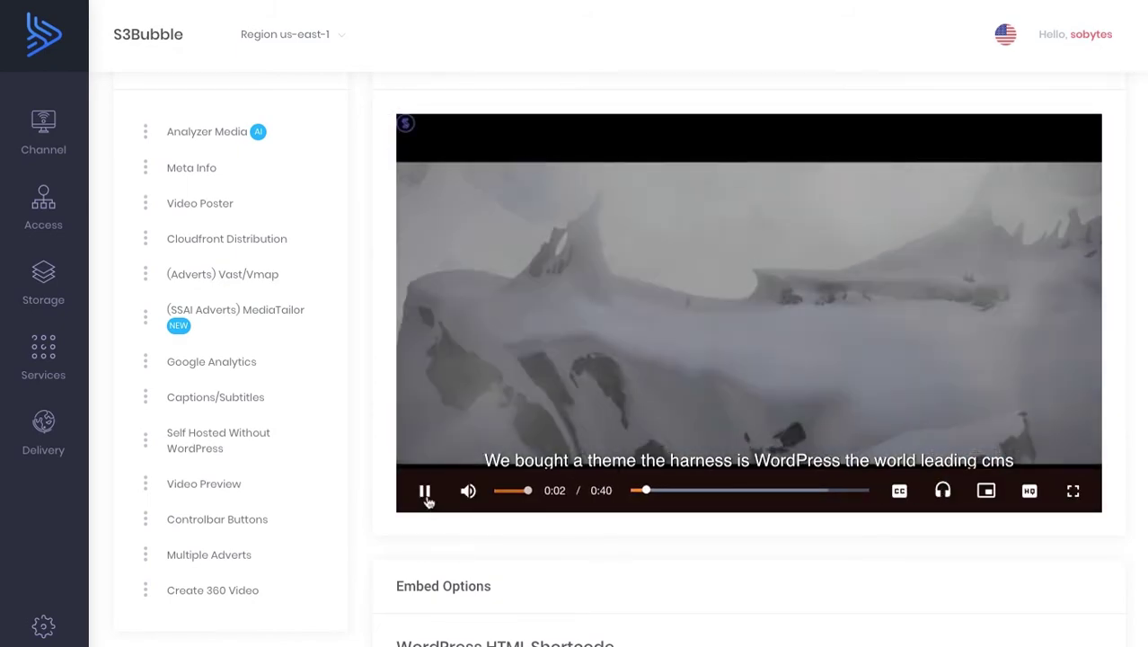
click(425, 490)
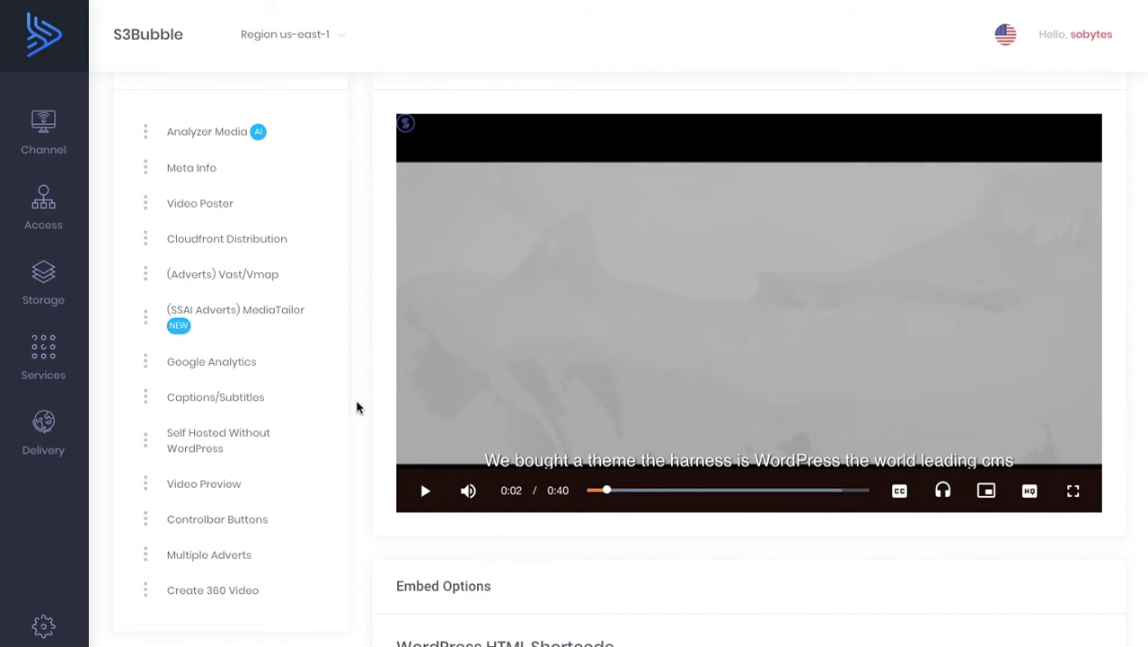
scroll(381, 398, down, 3)
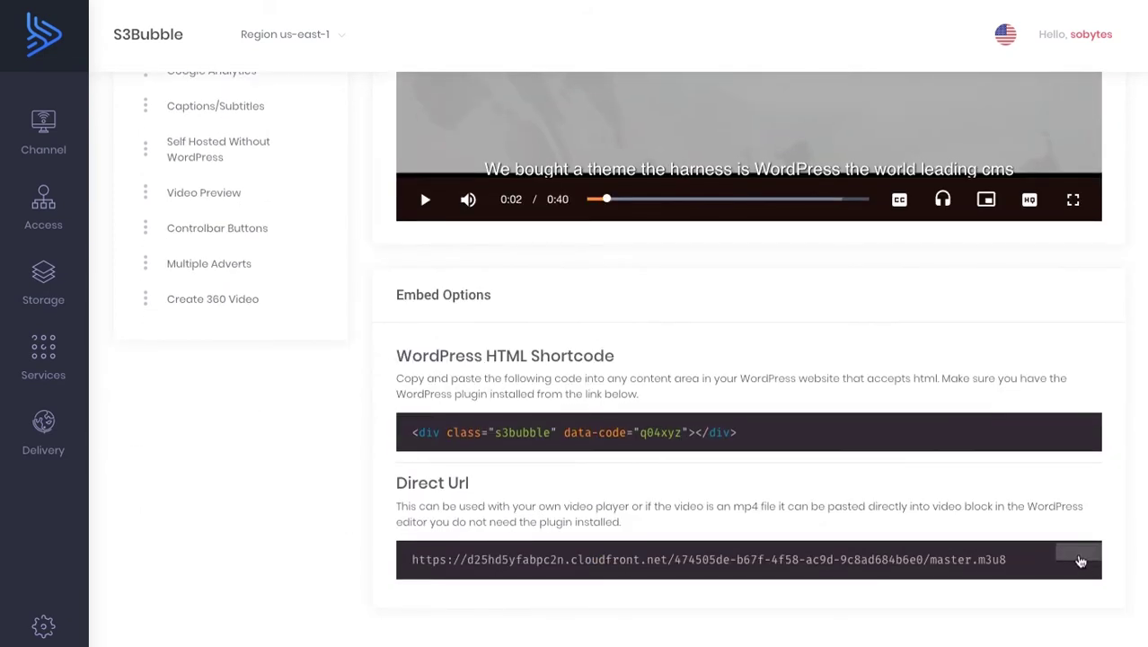
scroll(439, 499, up, 4)
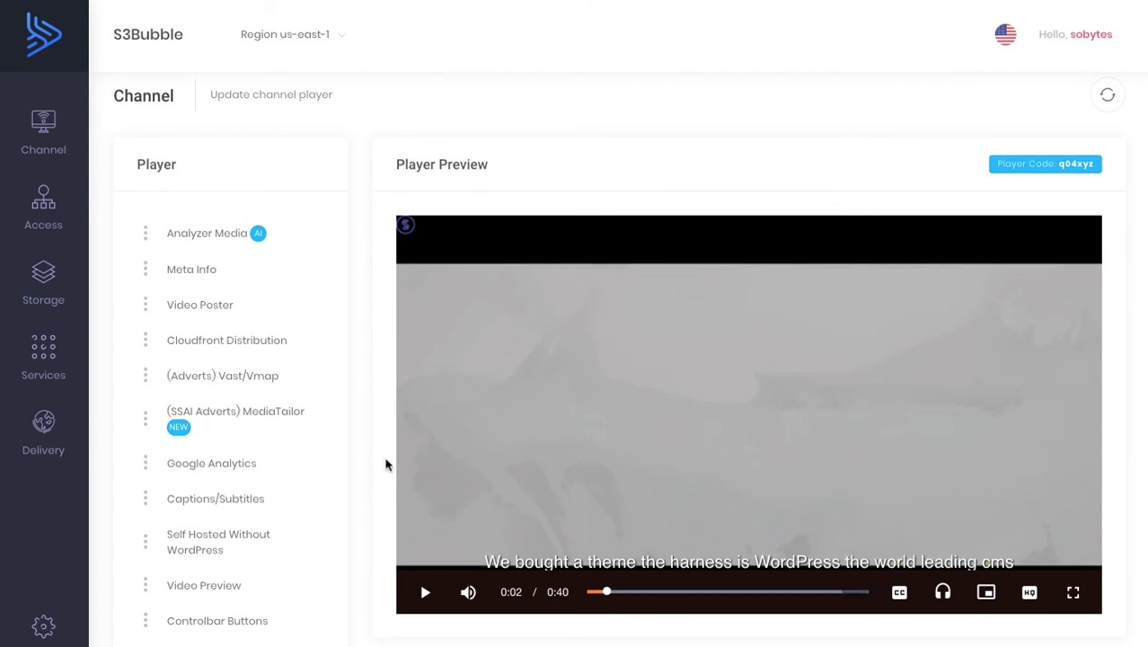
scroll(374, 415, up, 1)
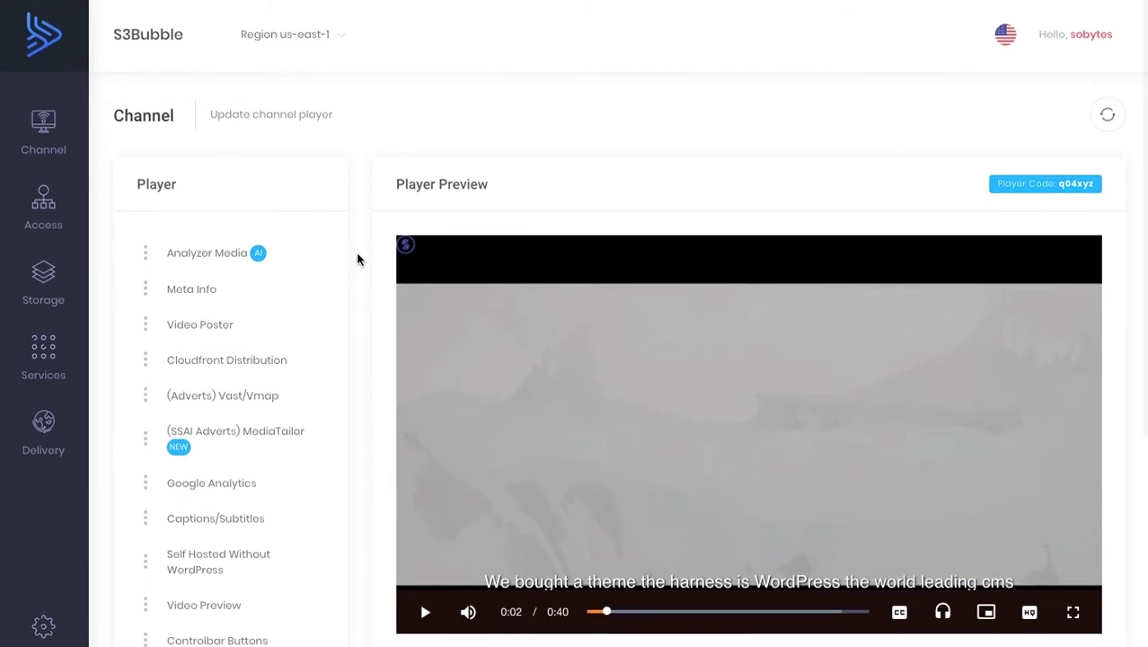